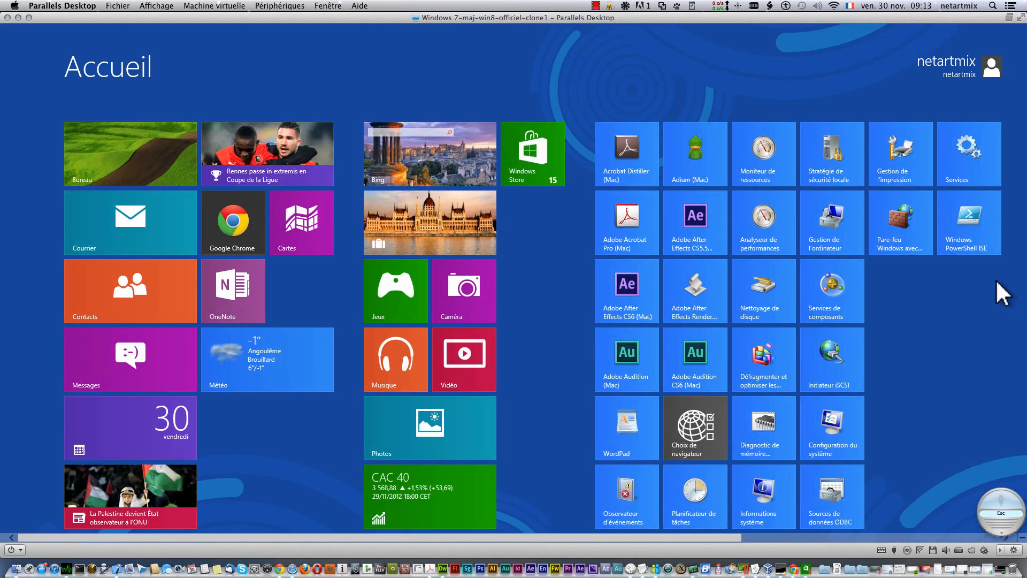
Step: Search the Windows Store for "avast" and open the avast! Free Antivirus product page
{"action": "left_click", "coordinate": [532, 161]}
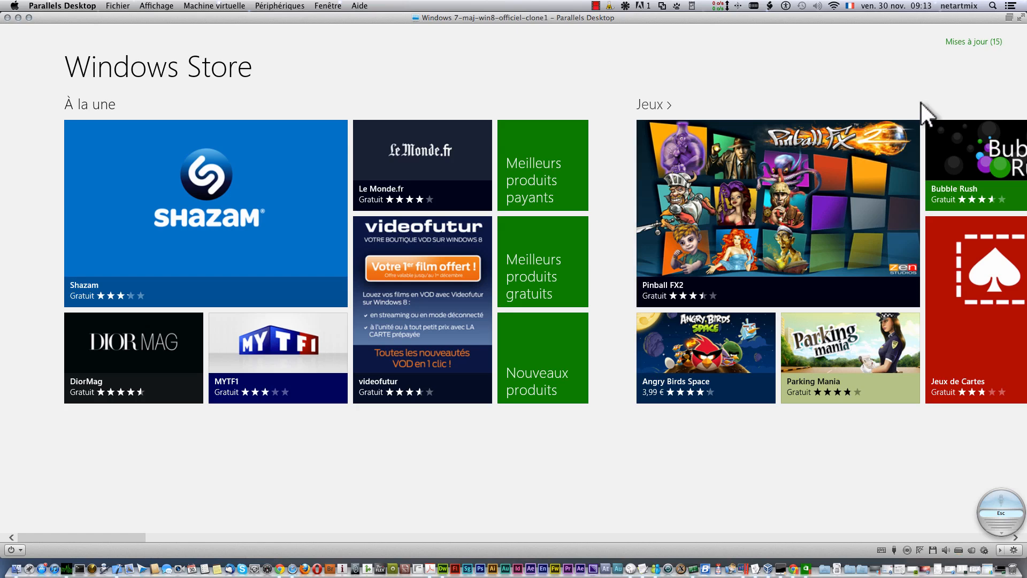
{"action": "mouse_move", "coordinate": [1024, 35]}
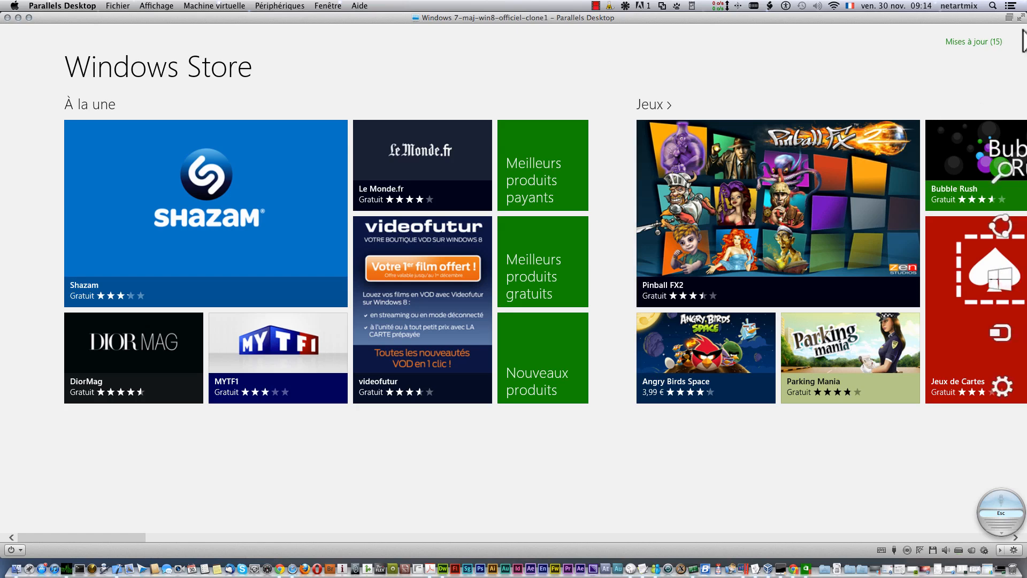
{"action": "left_click", "coordinate": [595, 6]}
{"action": "left_click", "coordinate": [612, 29]}
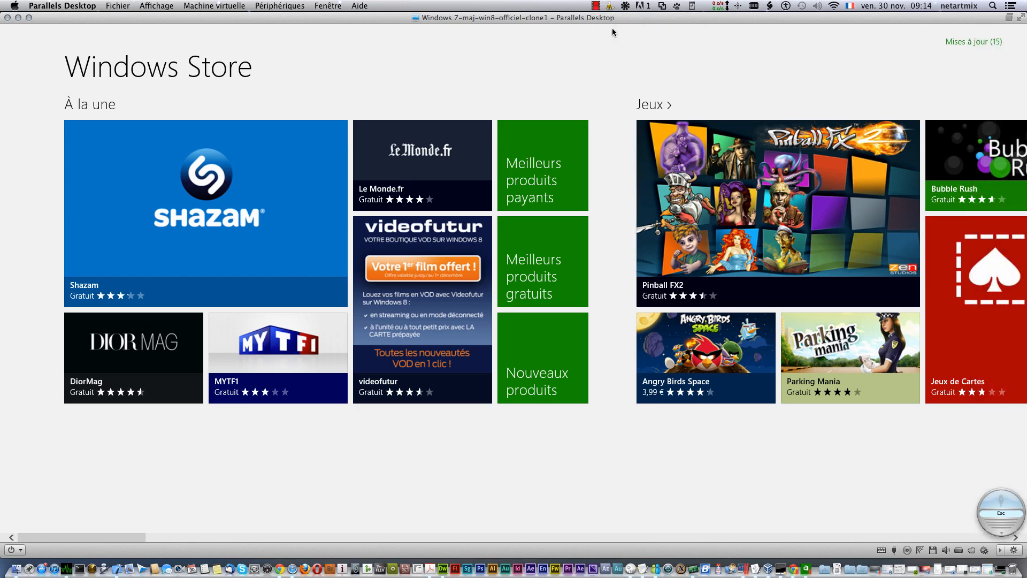
{"action": "mouse_move", "coordinate": [1010, 294]}
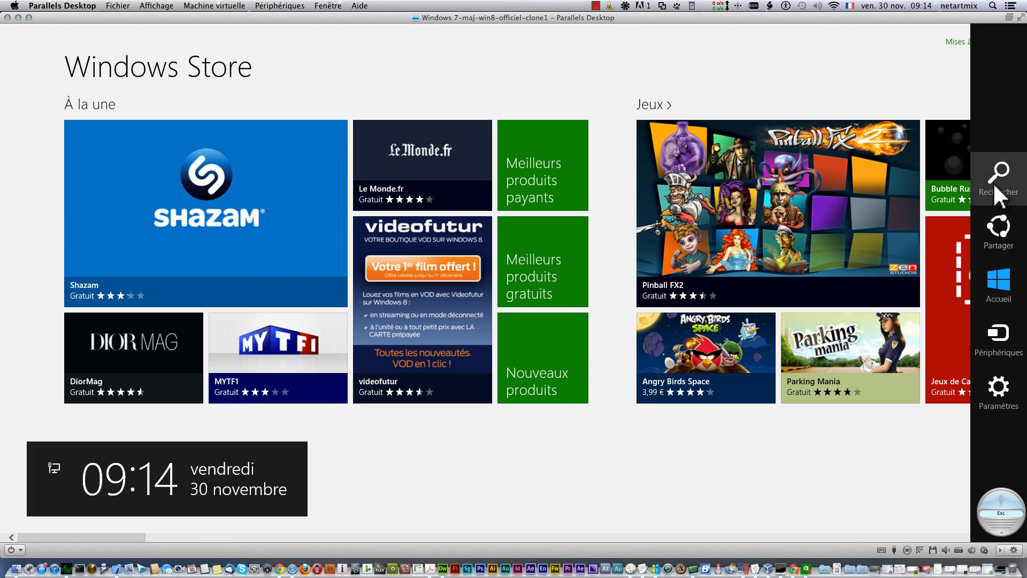
{"action": "left_click", "coordinate": [995, 185]}
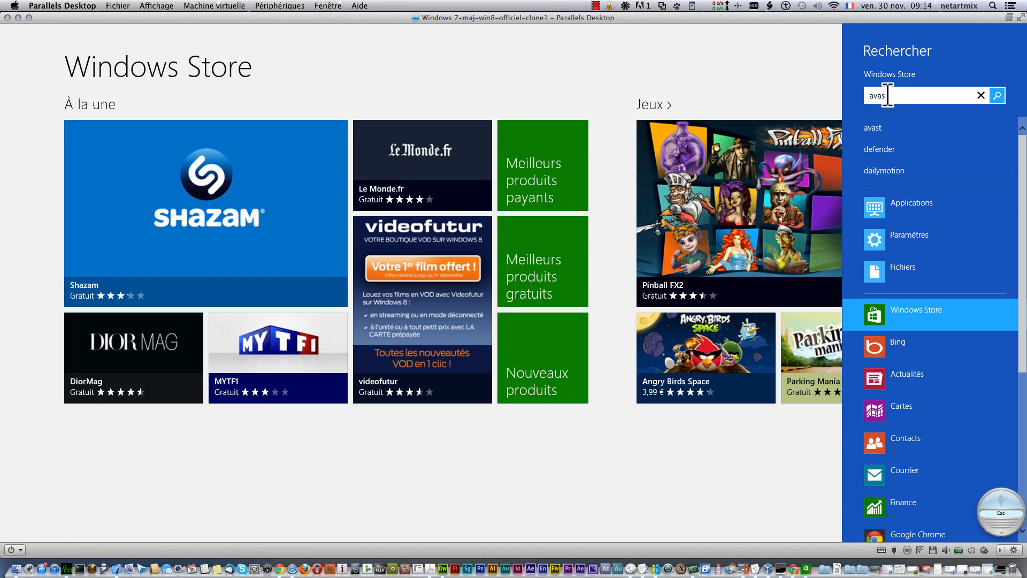
{"action": "type", "text": "avast"}
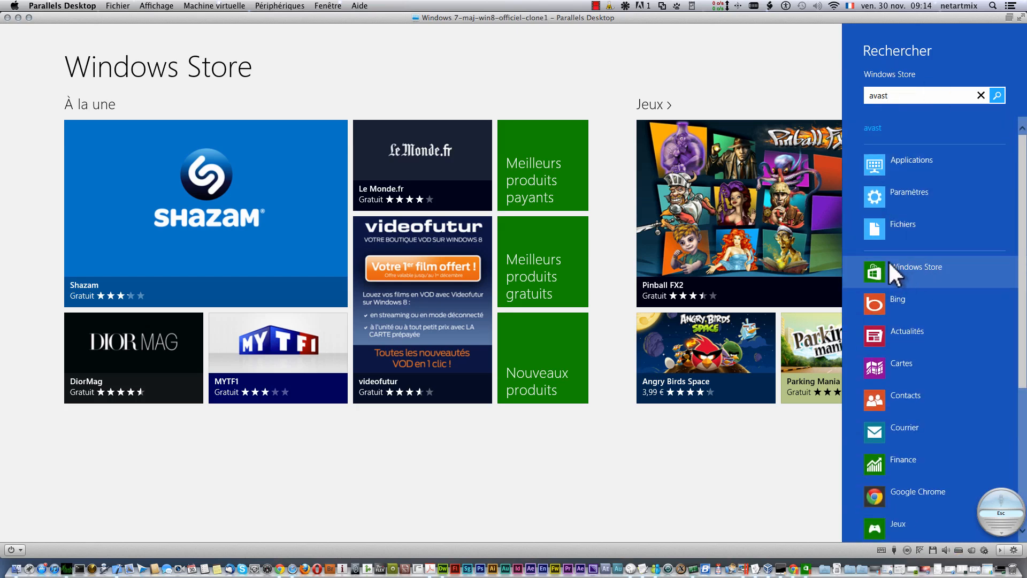
{"action": "left_click", "coordinate": [996, 92]}
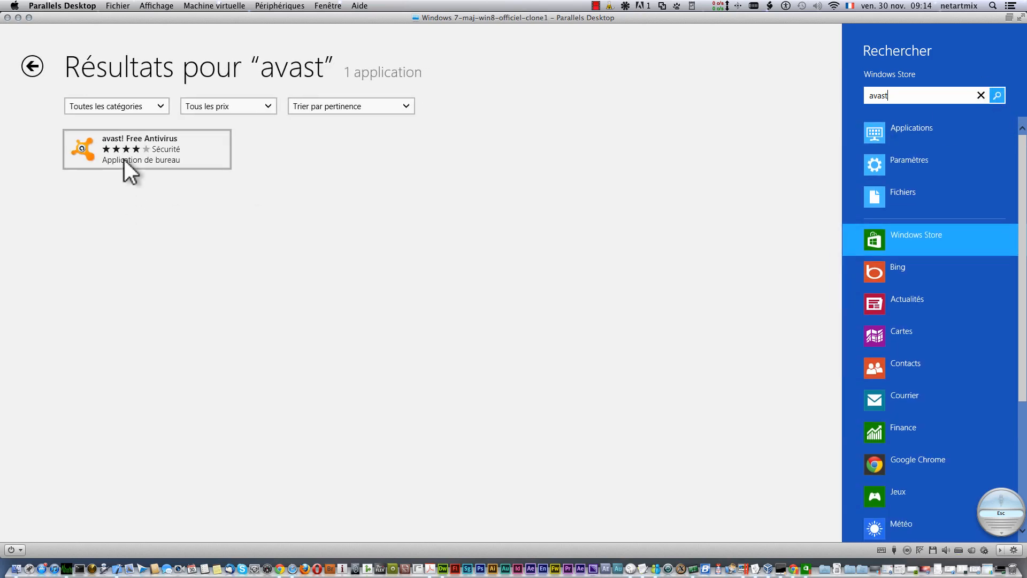
{"action": "left_click", "coordinate": [120, 151]}
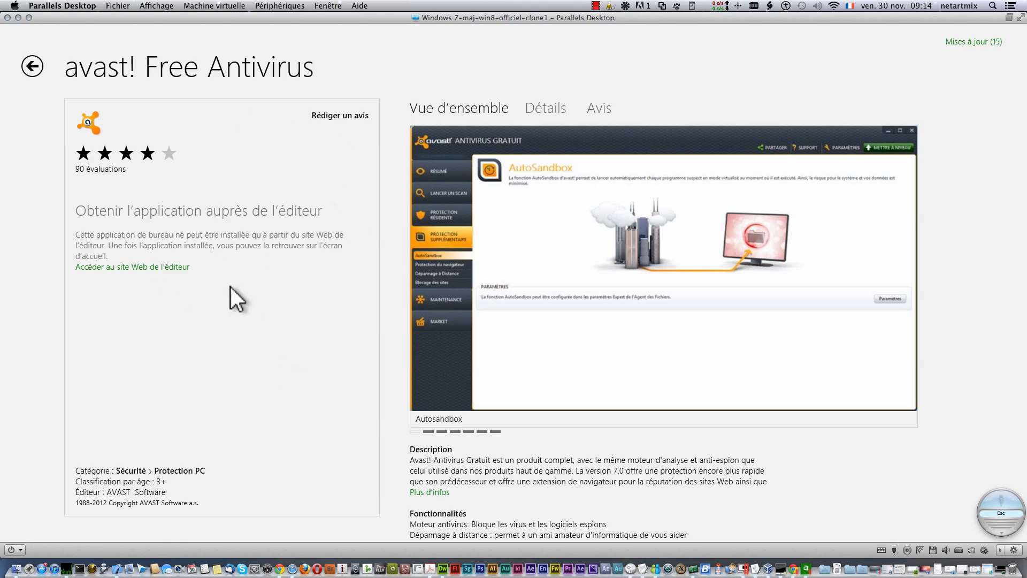
Step: Examine the overview, details and reviews of avast! Free Antivirus on its store page
{"action": "scroll", "coordinate": [552, 447], "scroll_direction": "down", "scroll_amount": 3}
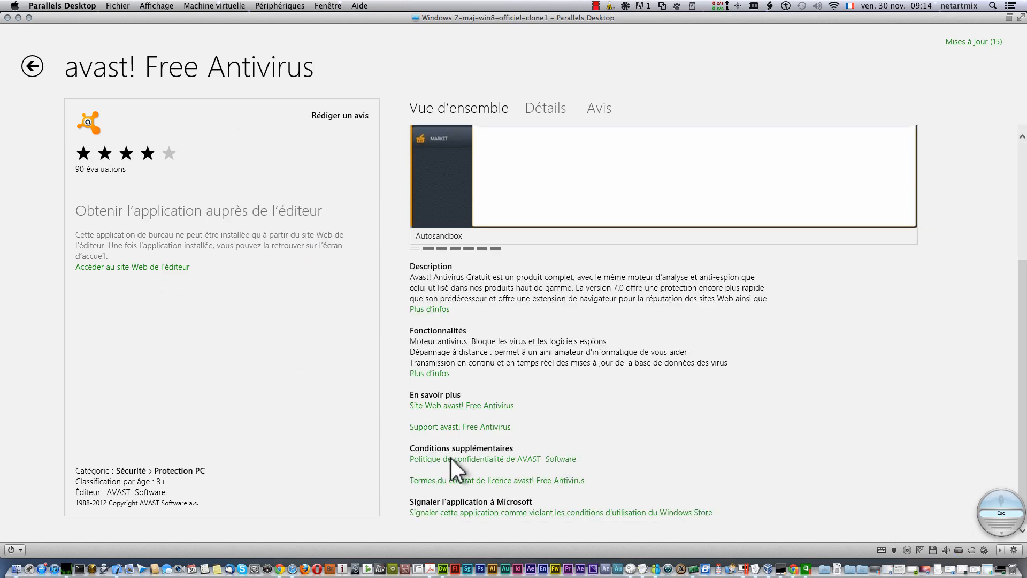
{"action": "scroll", "coordinate": [451, 457], "scroll_direction": "up", "scroll_amount": 3}
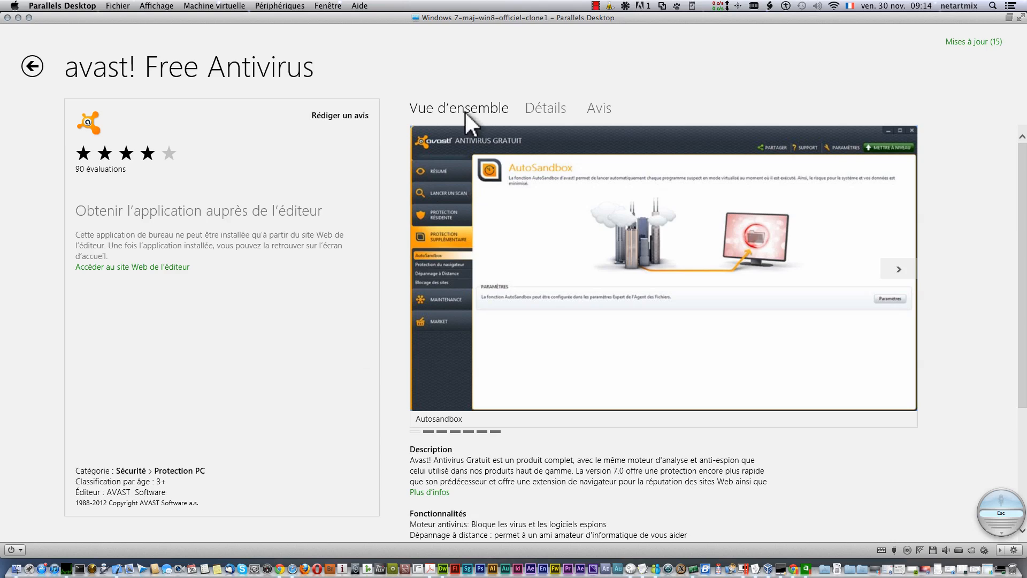
{"action": "left_click", "coordinate": [531, 104]}
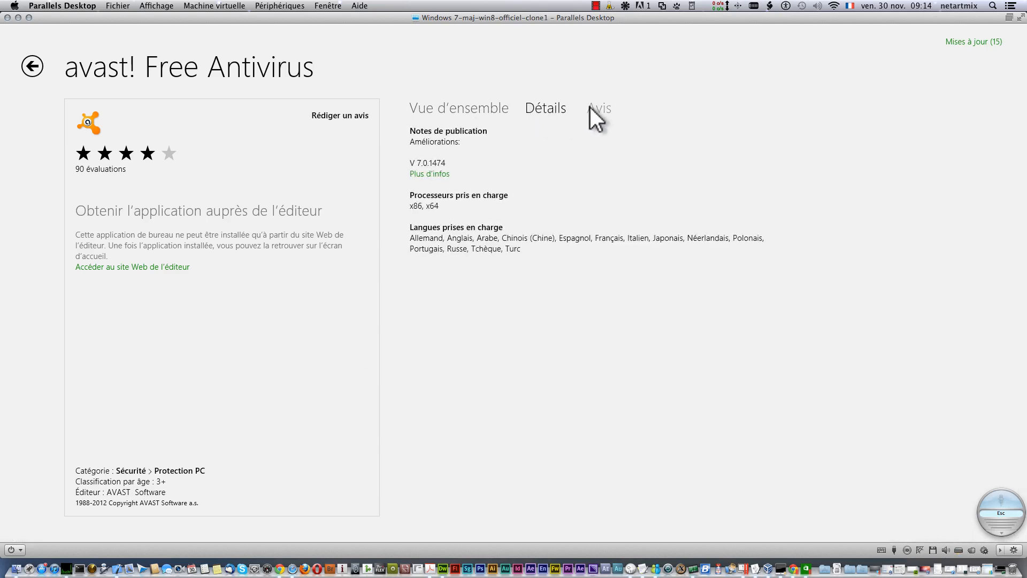
{"action": "left_click", "coordinate": [593, 109]}
{"action": "left_click", "coordinate": [461, 110]}
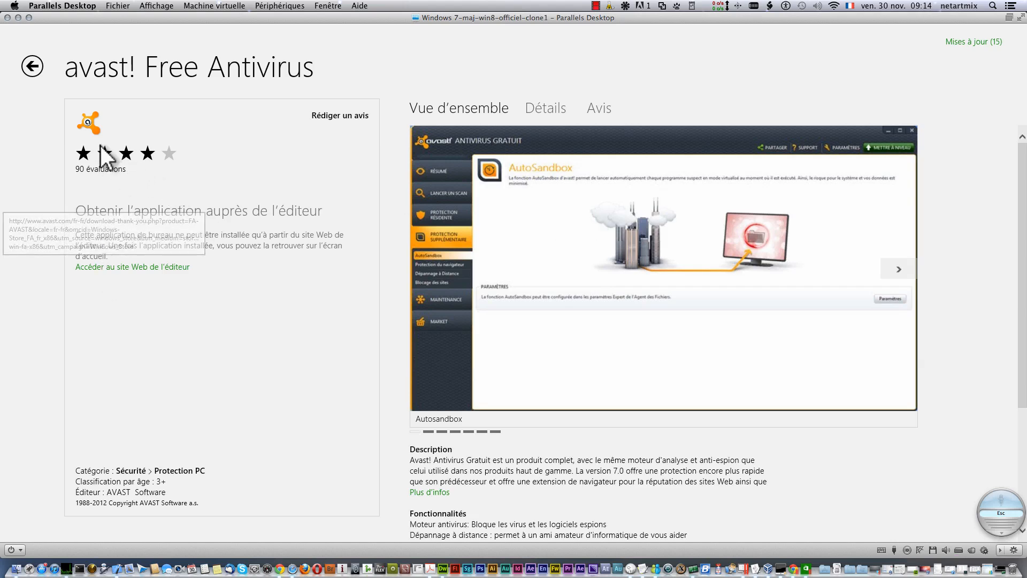
Step: Get the installer from the publisher's website, and run avast_free_antivirus_setup from the Téléchargements folder with permission to change the computer
{"action": "left_click", "coordinate": [137, 266]}
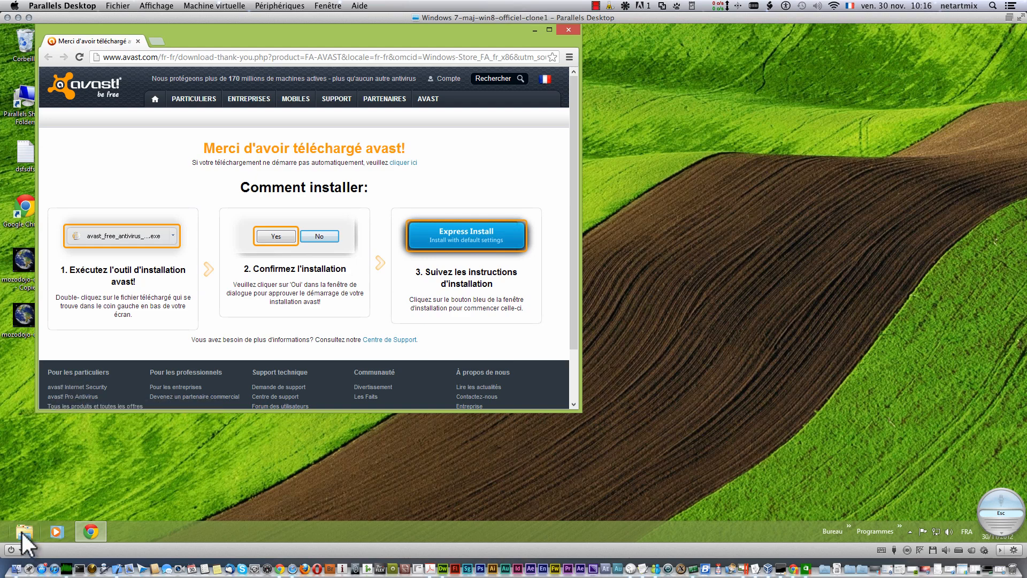
{"action": "left_click", "coordinate": [21, 532]}
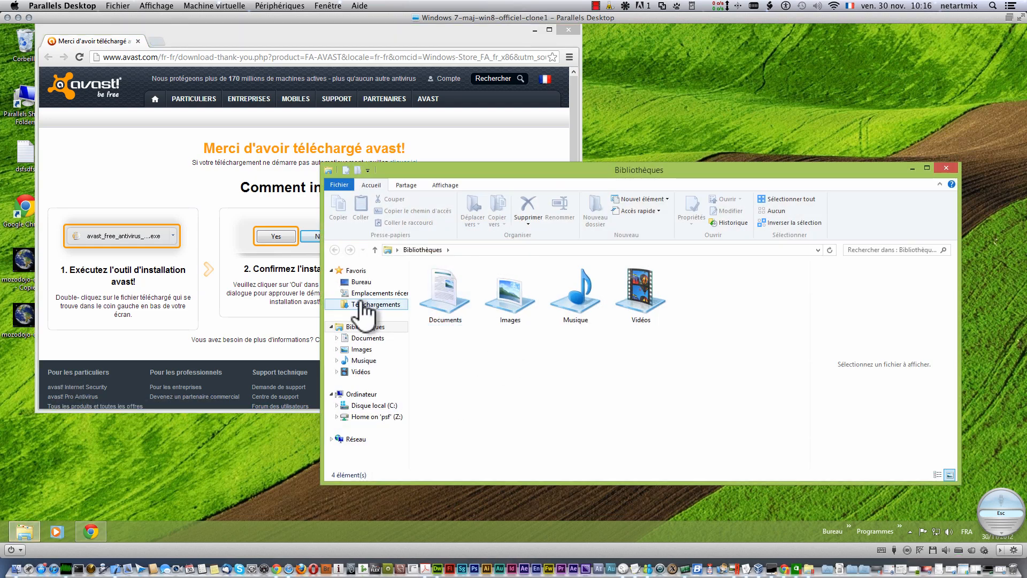
{"action": "left_click", "coordinate": [362, 304]}
{"action": "left_click", "coordinate": [461, 285]}
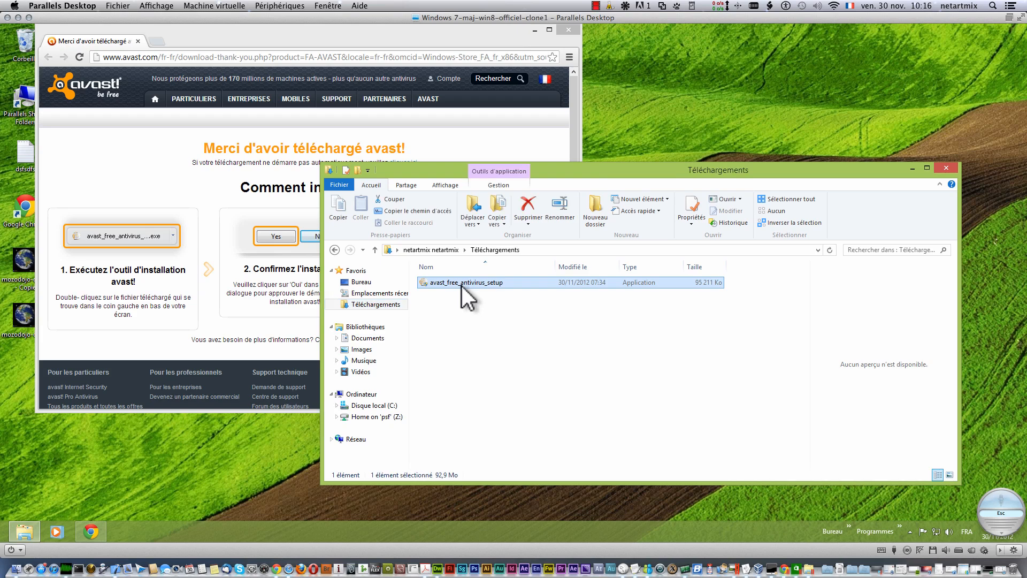
{"action": "right_click", "coordinate": [457, 281]}
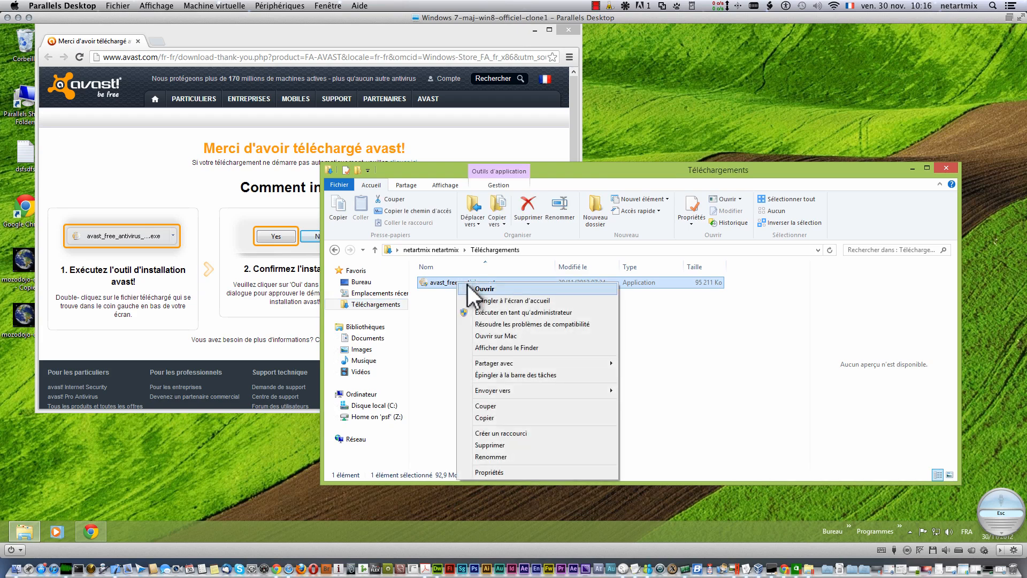
{"action": "left_click", "coordinate": [474, 287]}
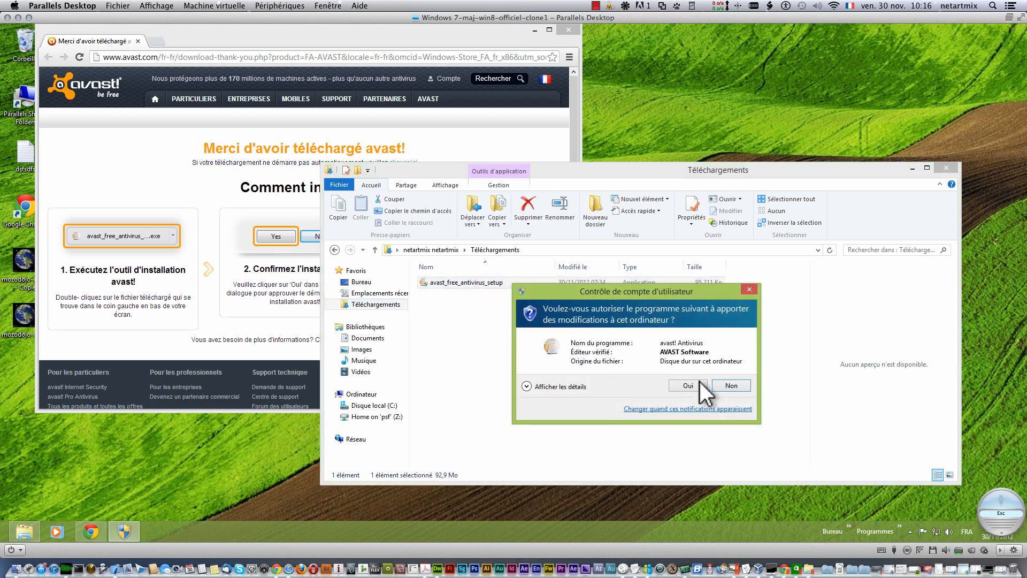
{"action": "left_click", "coordinate": [682, 383]}
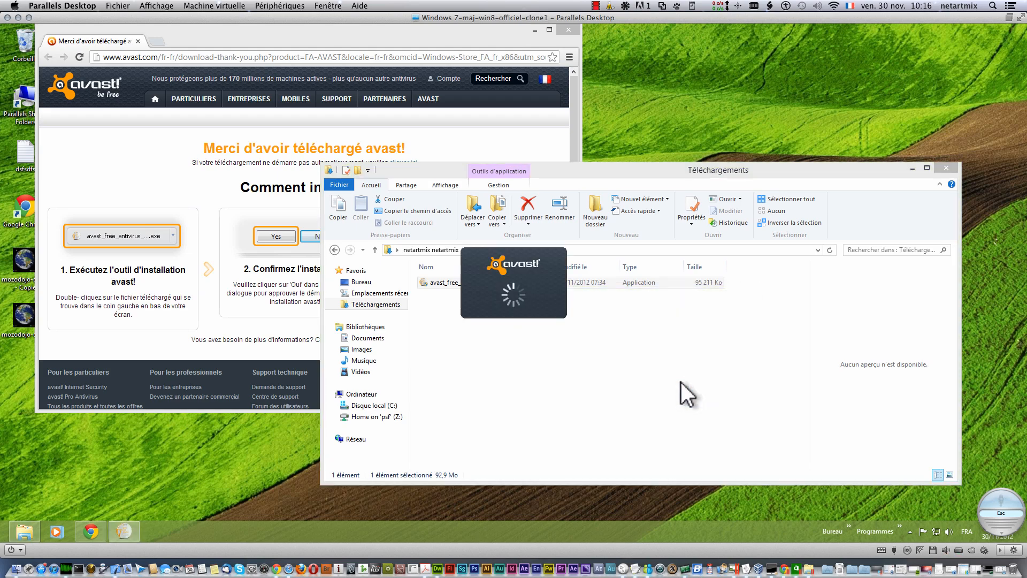
Step: Clear the Explorer and browser windows off the desktop and start avast!'s quick installation with default settings
{"action": "left_click", "coordinate": [947, 169]}
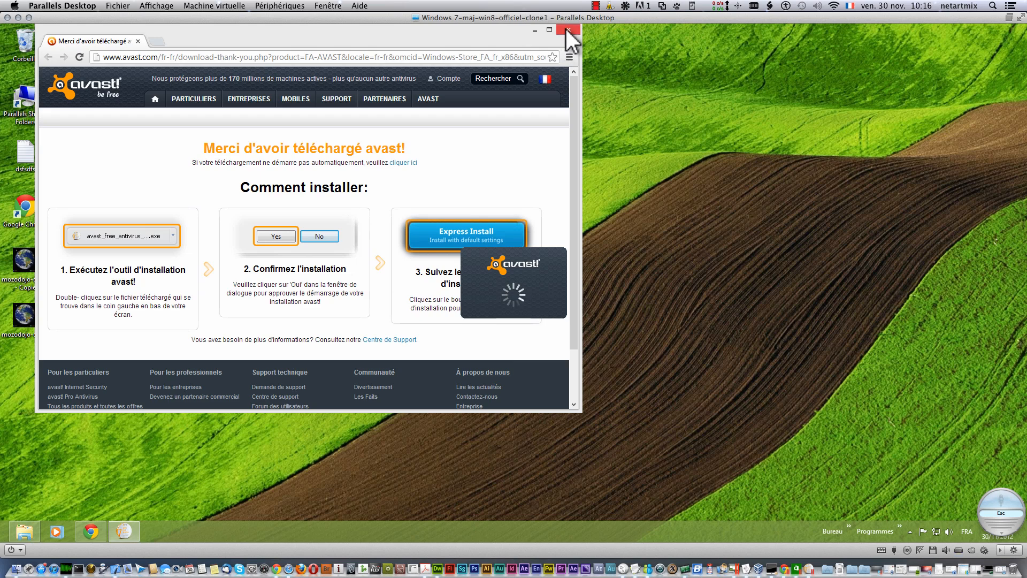
{"action": "left_click", "coordinate": [535, 29]}
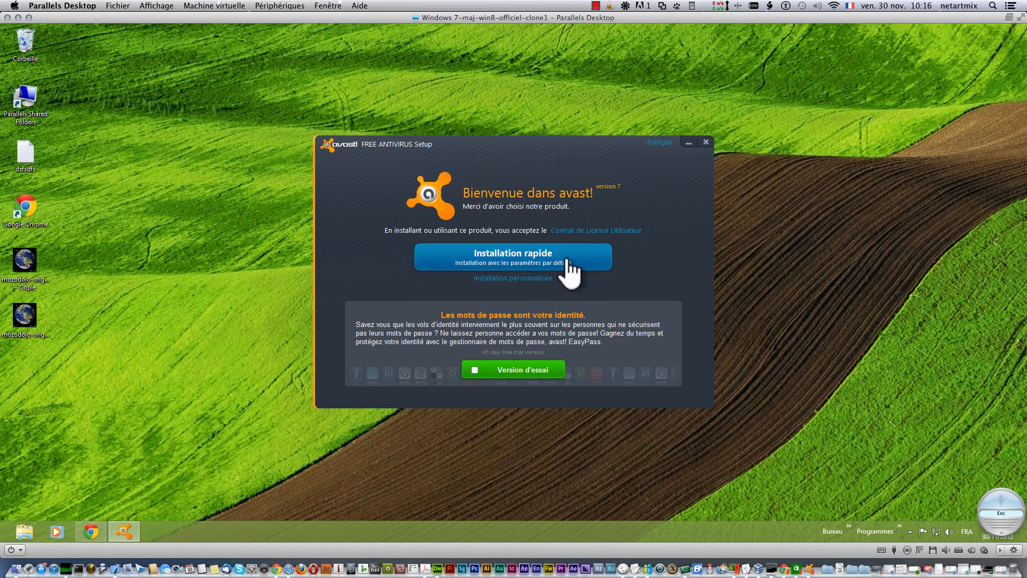
{"action": "left_click", "coordinate": [535, 261]}
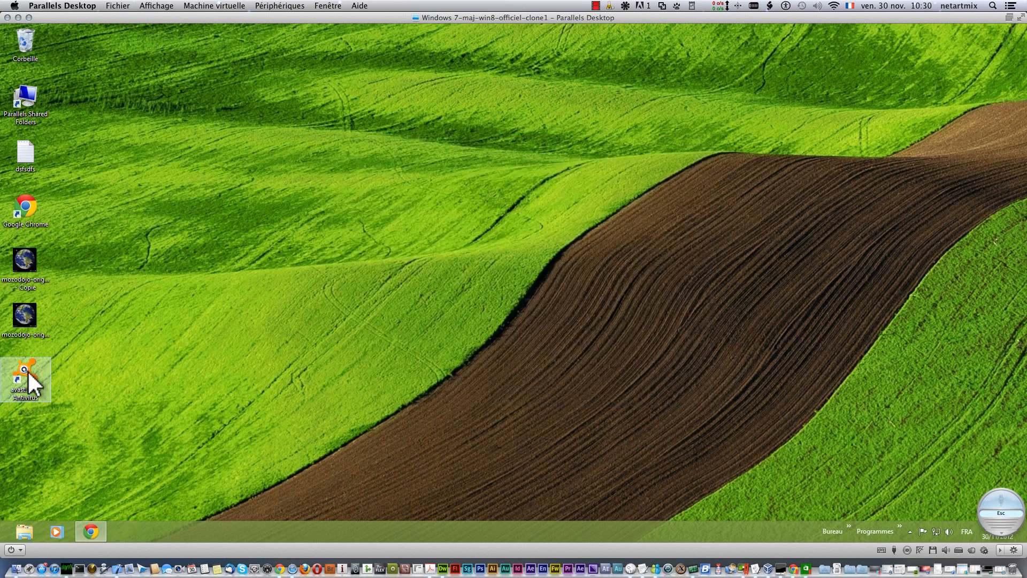
Step: Try to launch avast! Free Antivirus from its desktop shortcut and dismiss the resulting dialog
{"action": "left_click", "coordinate": [27, 365]}
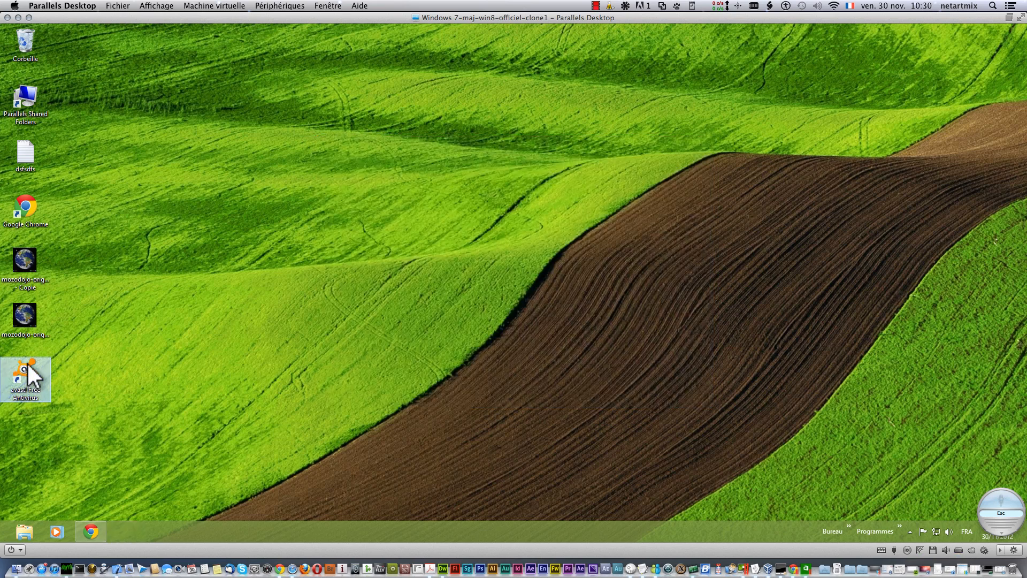
{"action": "right_click", "coordinate": [28, 364]}
{"action": "left_click", "coordinate": [100, 162]}
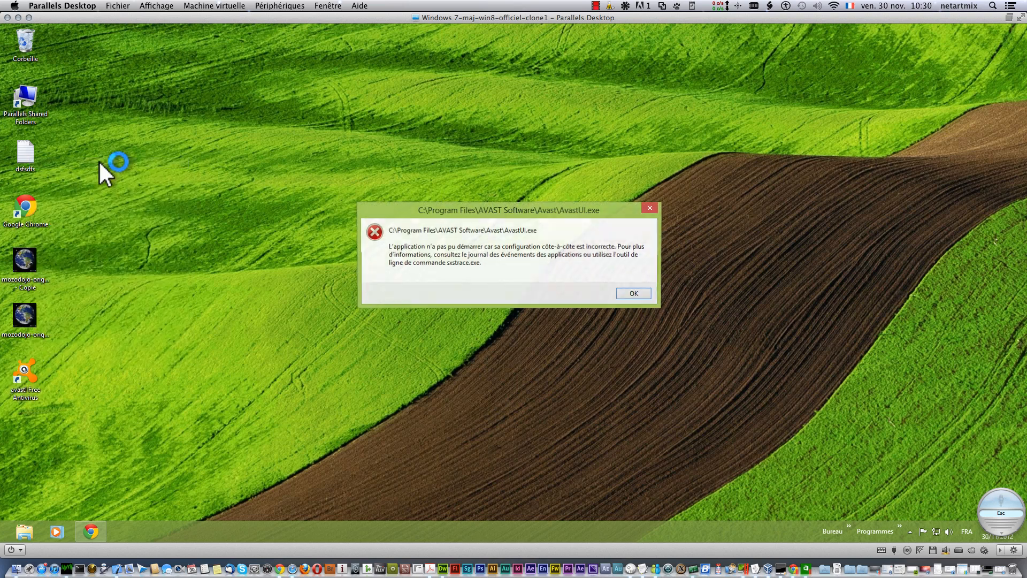
{"action": "left_click", "coordinate": [651, 208]}
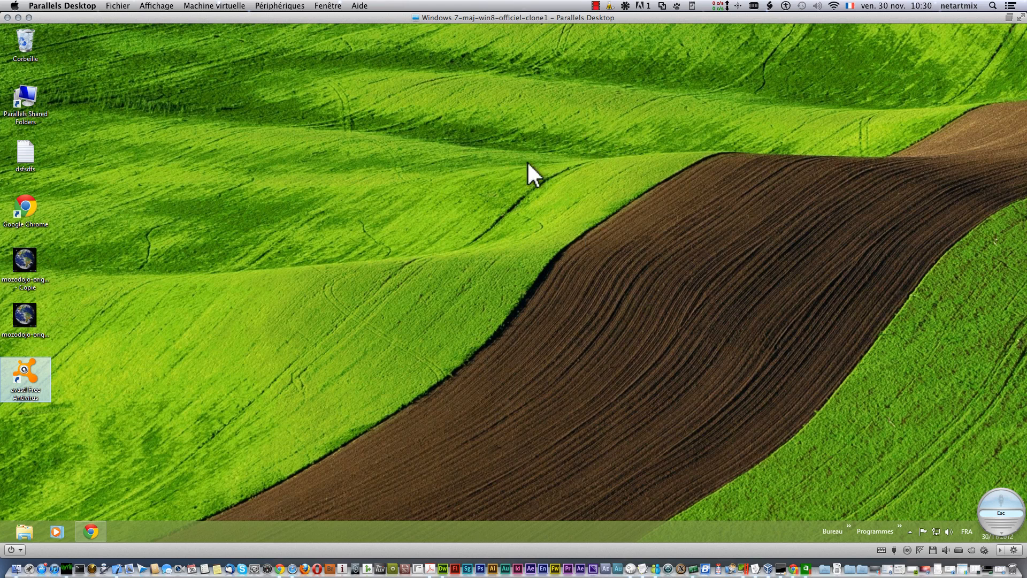
Step: Request uninstallation of the avast! Free Antivirus tile on the Start screen to open Programmes et fonctionnalités
{"action": "left_click", "coordinate": [1000, 28]}
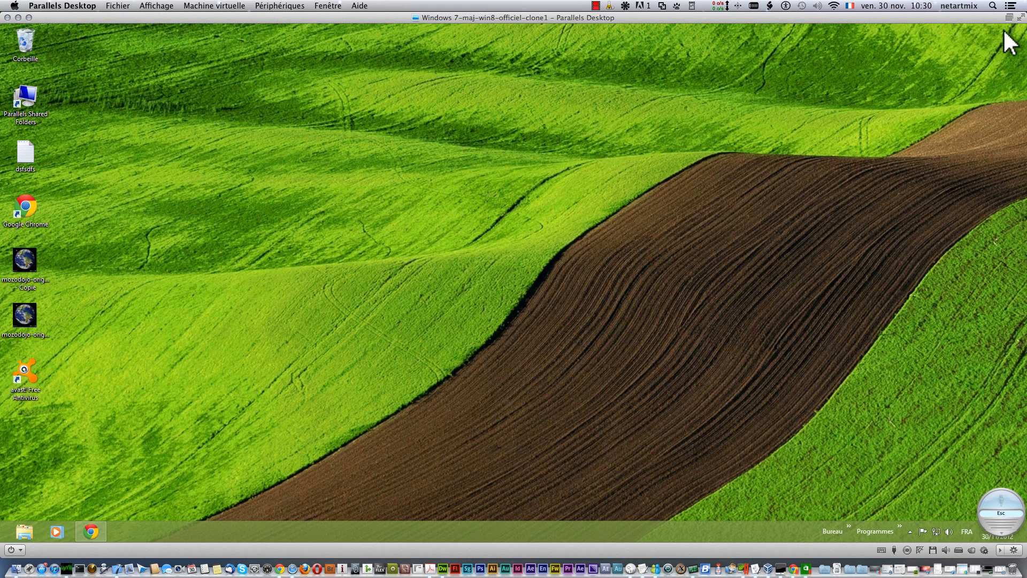
{"action": "mouse_move", "coordinate": [1024, 24]}
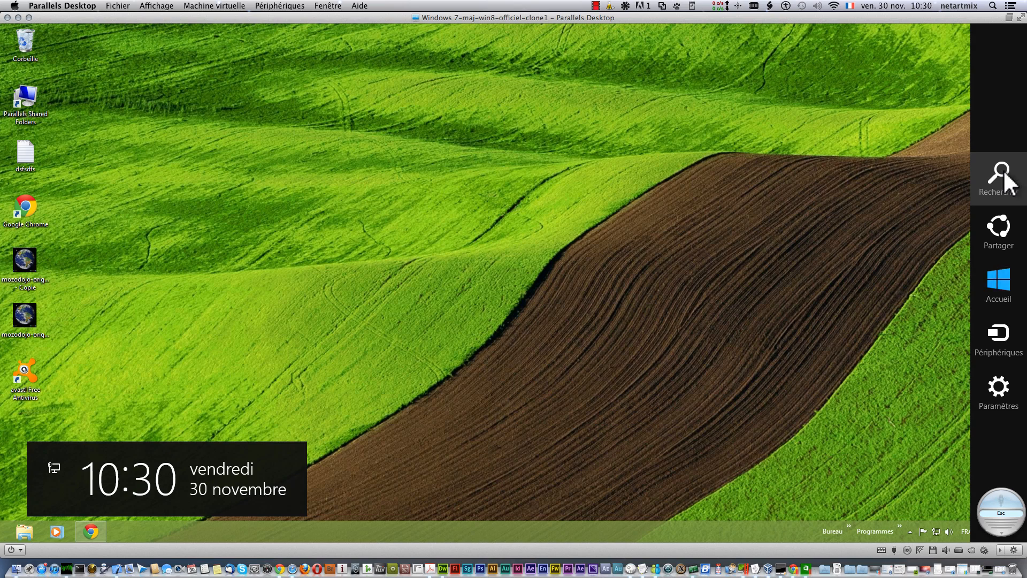
{"action": "left_click", "coordinate": [992, 278]}
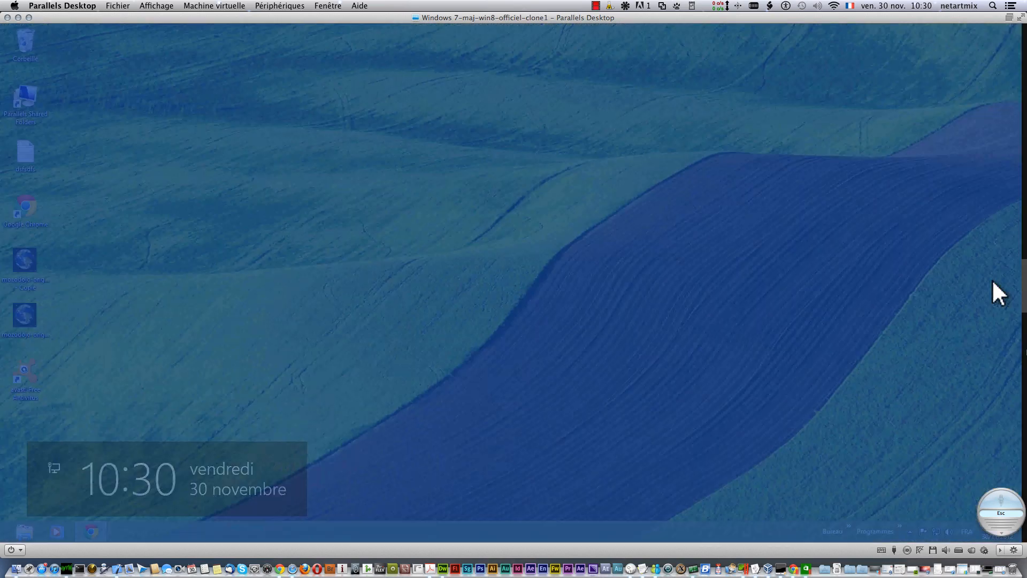
{"action": "scroll", "coordinate": [959, 269], "scroll_direction": "down", "scroll_amount": 5}
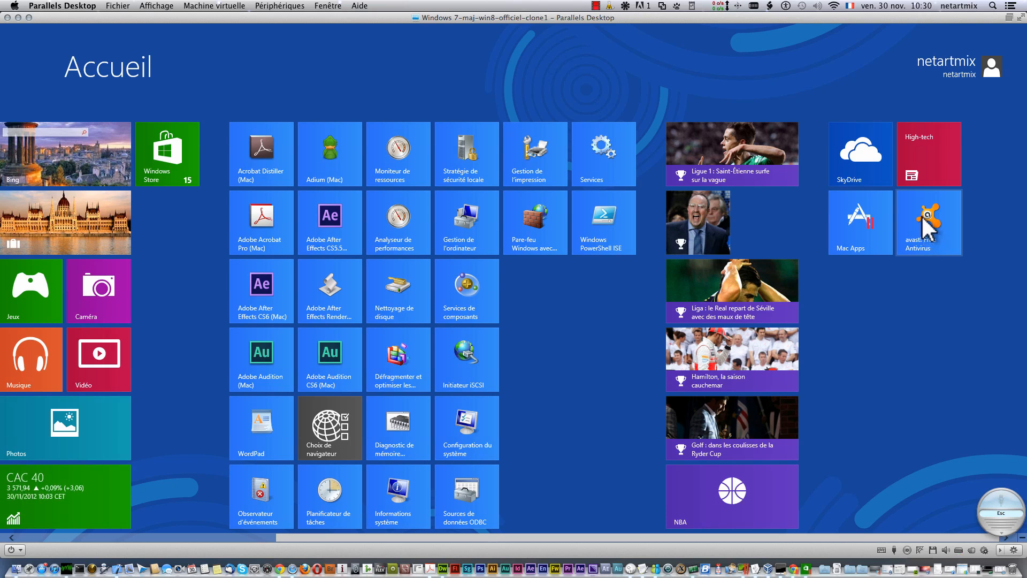
{"action": "right_click", "coordinate": [928, 227]}
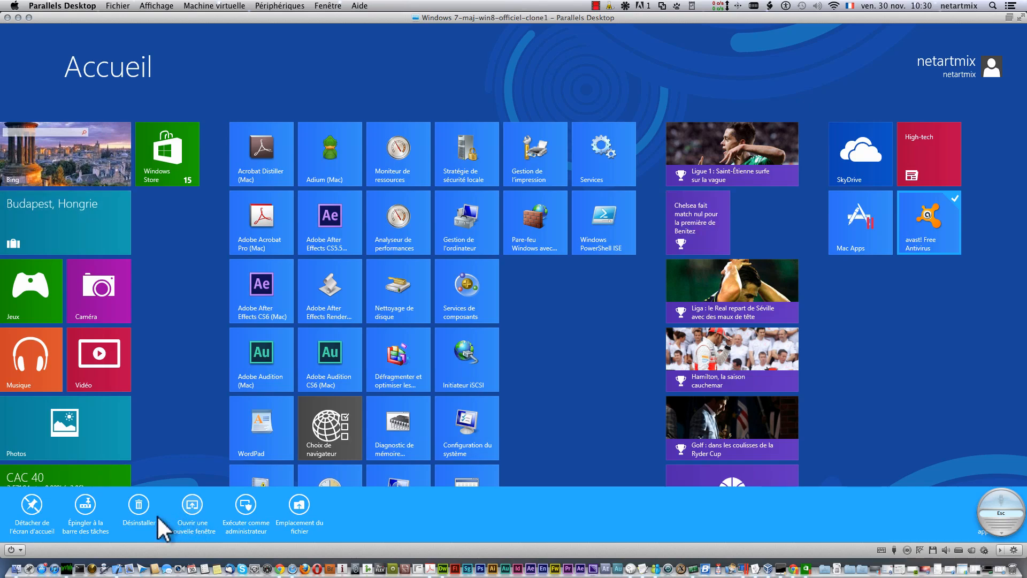
{"action": "left_click", "coordinate": [138, 510]}
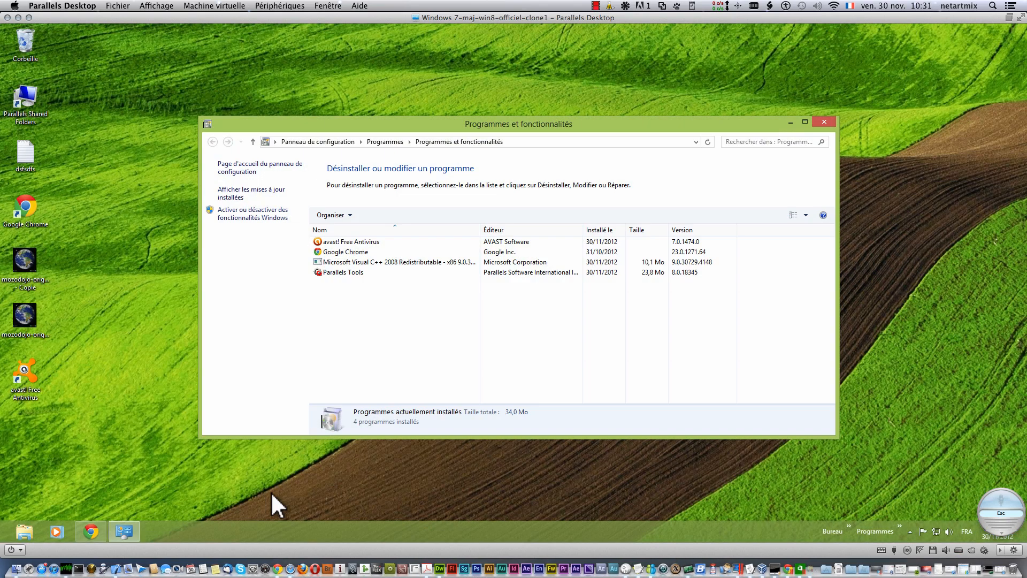
Step: Open the setup of avast! Free Antivirus from the program list and update its components to the latest version
{"action": "left_click", "coordinate": [365, 242]}
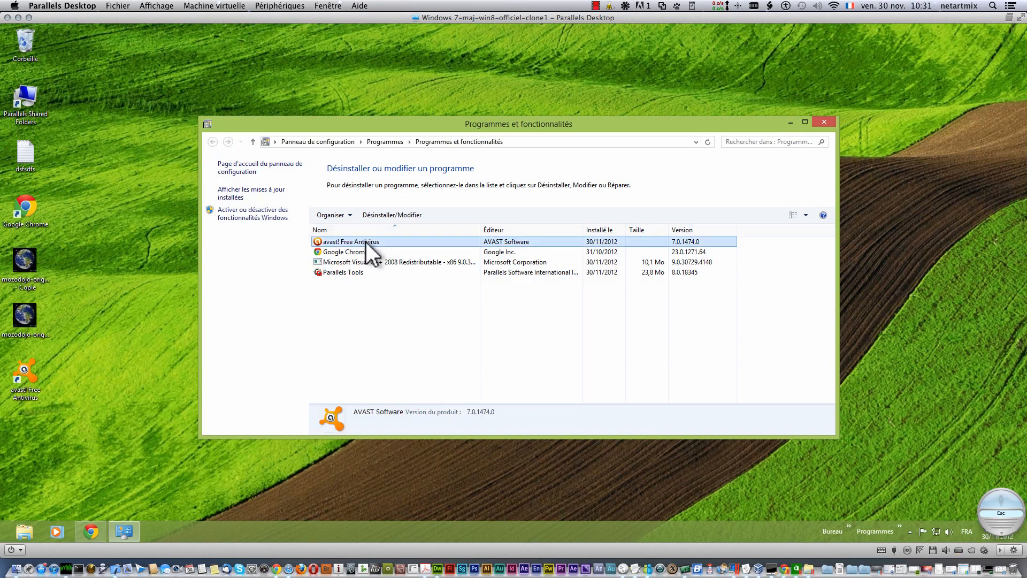
{"action": "left_click_drag", "start_coordinate": [366, 241], "coordinate": [404, 250]}
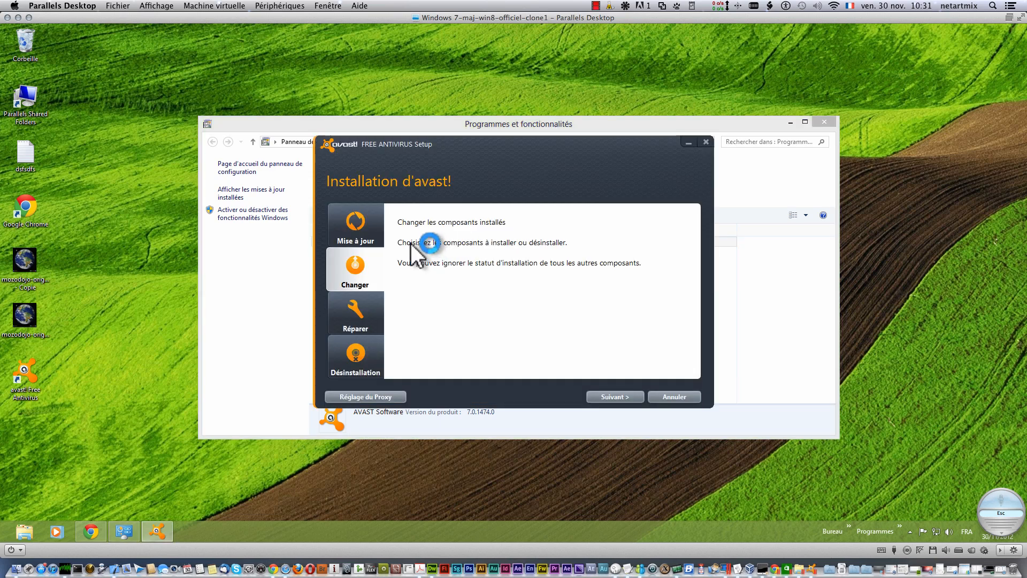
{"action": "left_click", "coordinate": [355, 225]}
{"action": "left_click", "coordinate": [619, 327]}
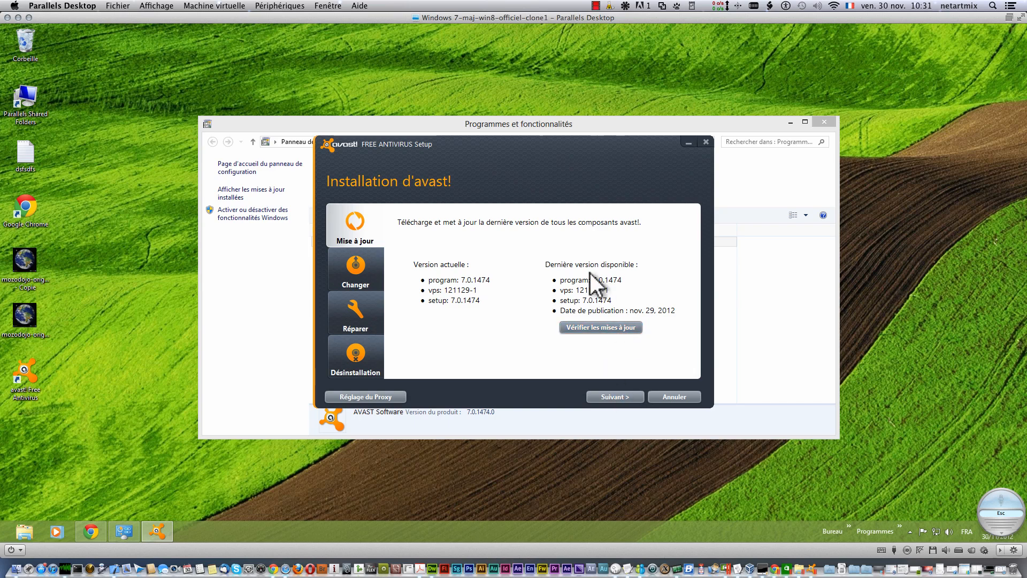
{"action": "left_click", "coordinate": [610, 398]}
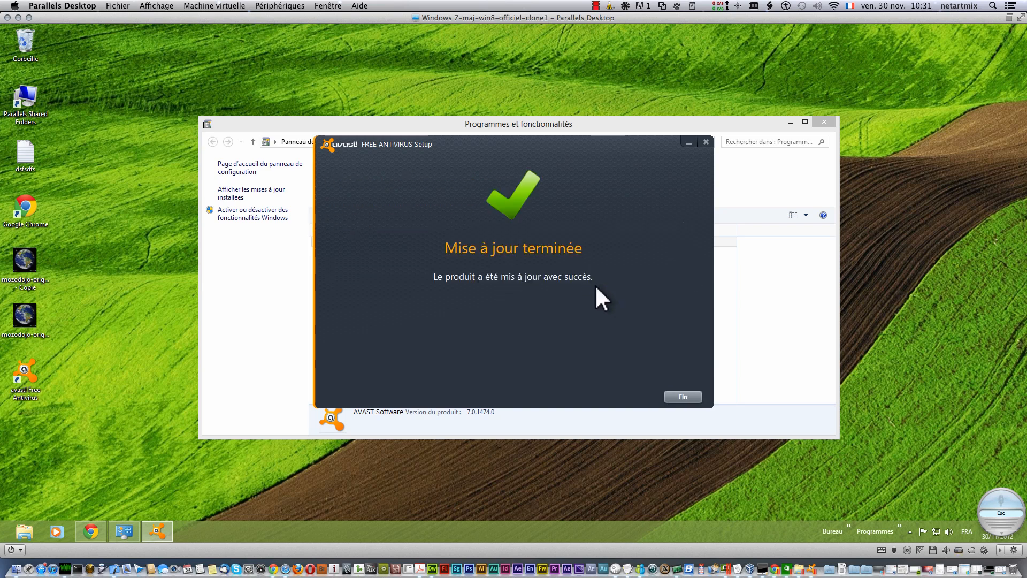
{"action": "left_click", "coordinate": [679, 396]}
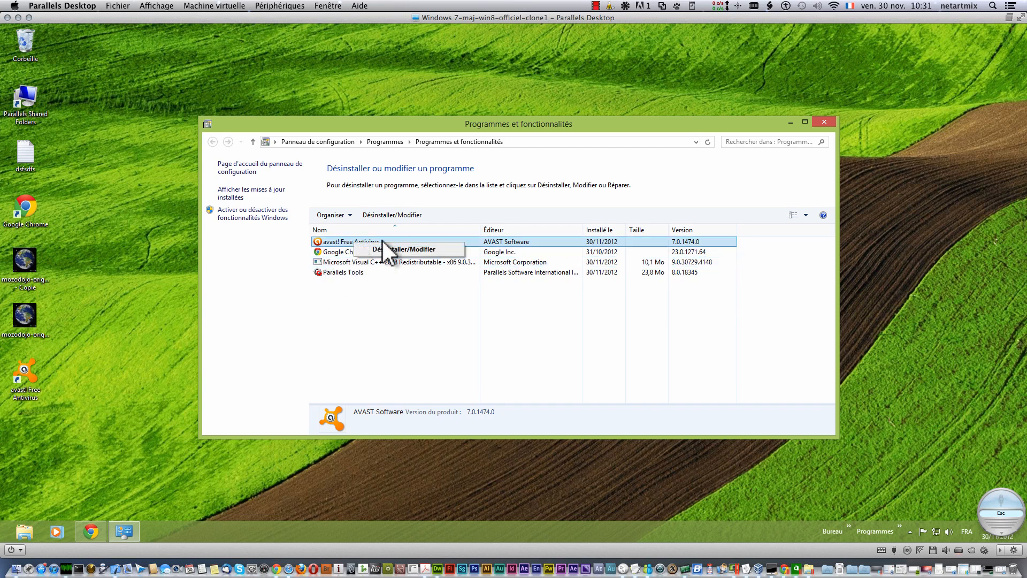
Step: Repair all installed avast! components from the program list, testing the program's desktop shortcut before and after the repair
{"action": "double_click", "coordinate": [37, 366]}
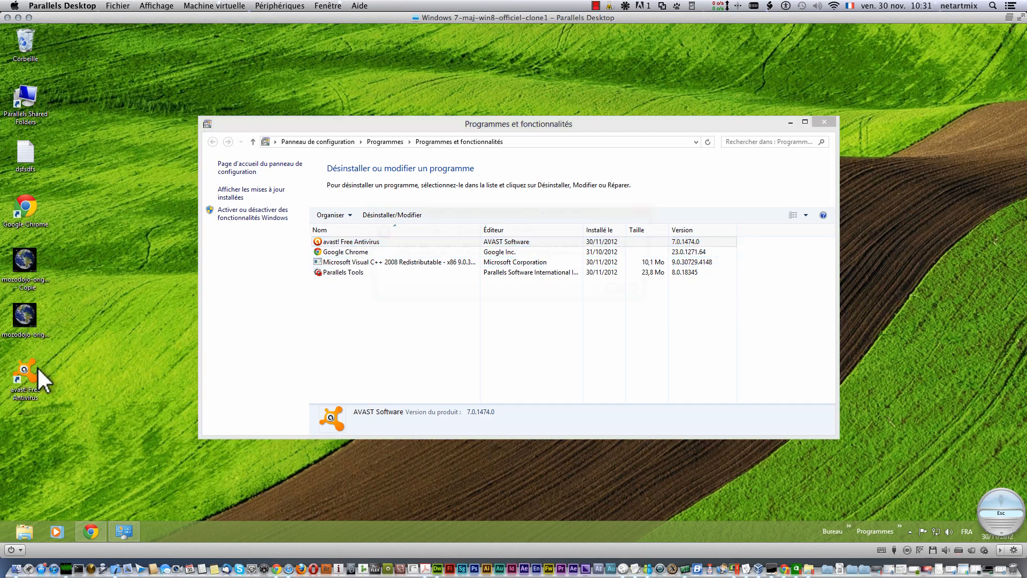
{"action": "left_click", "coordinate": [637, 291]}
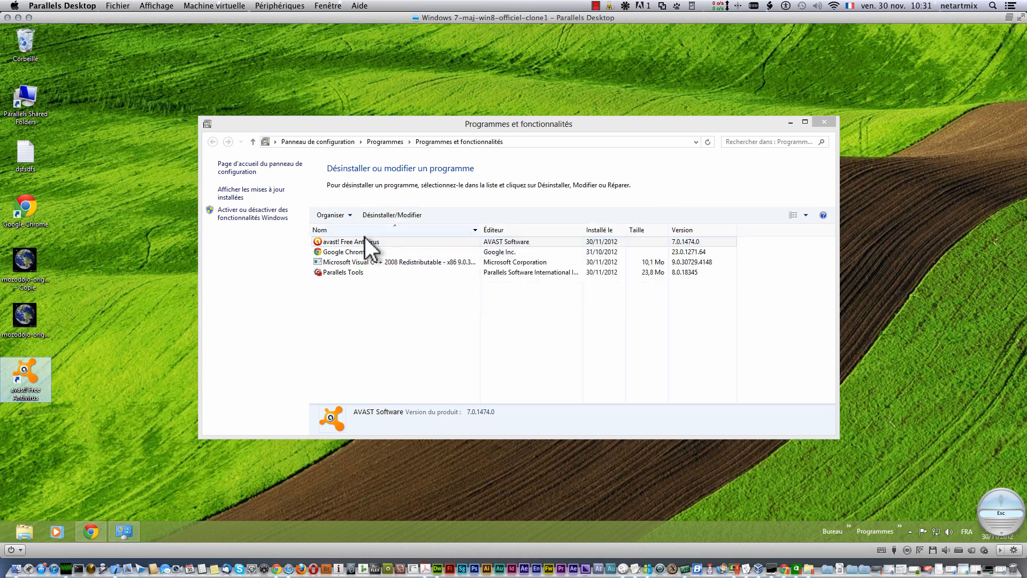
{"action": "left_click", "coordinate": [360, 238]}
{"action": "double_click", "coordinate": [401, 245]}
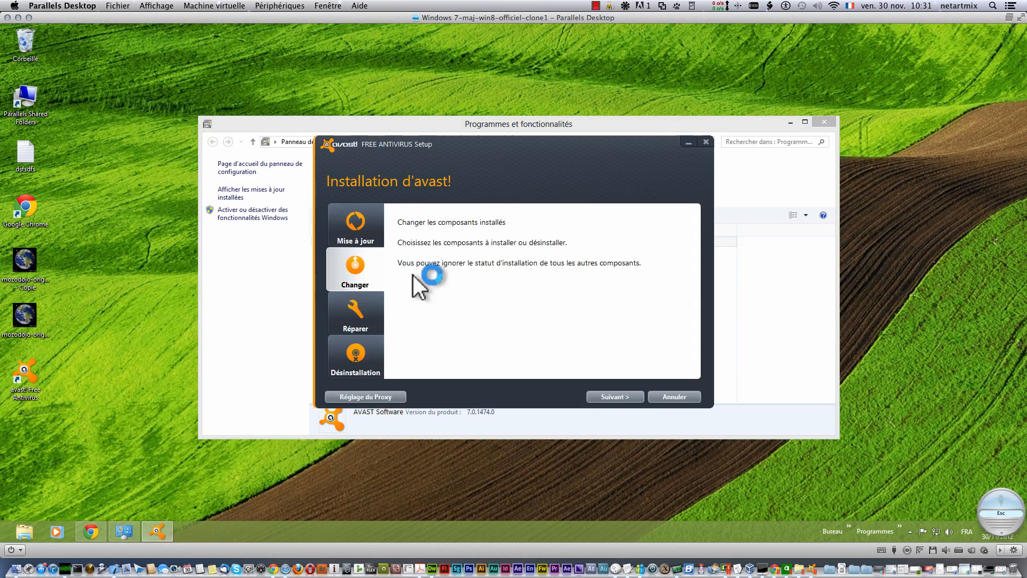
{"action": "left_click", "coordinate": [361, 319]}
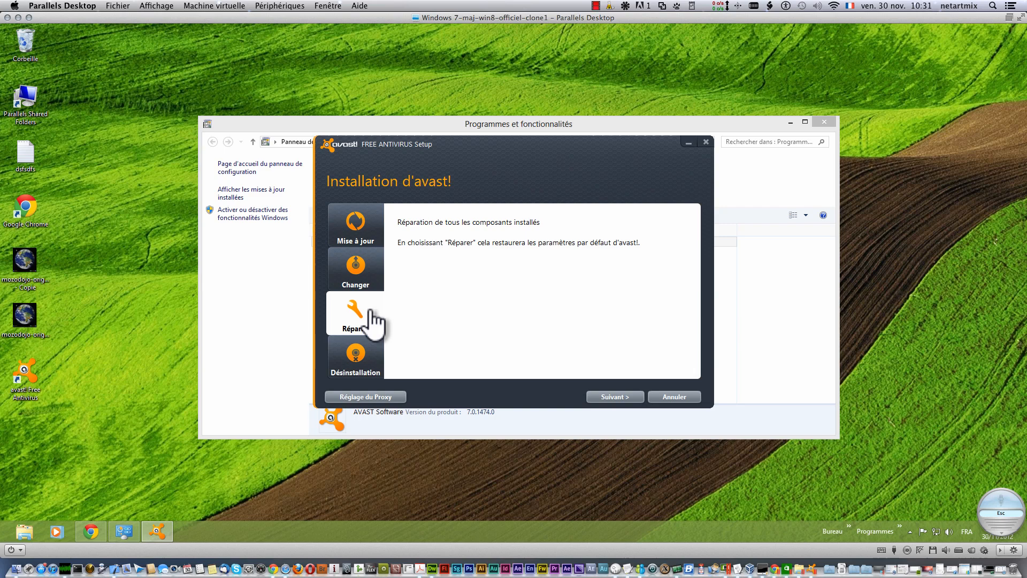
{"action": "left_click", "coordinate": [610, 393]}
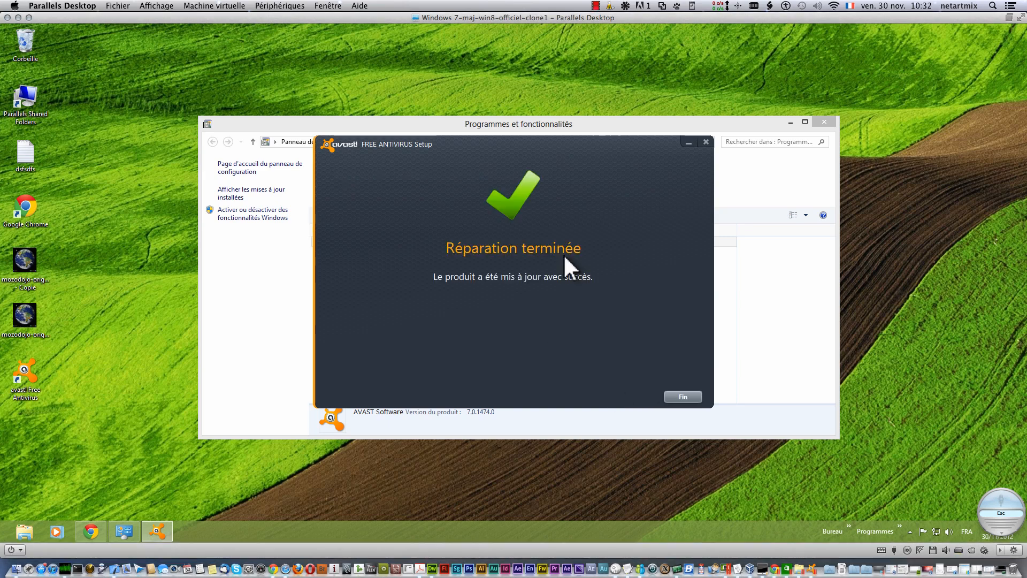
{"action": "left_click", "coordinate": [678, 398]}
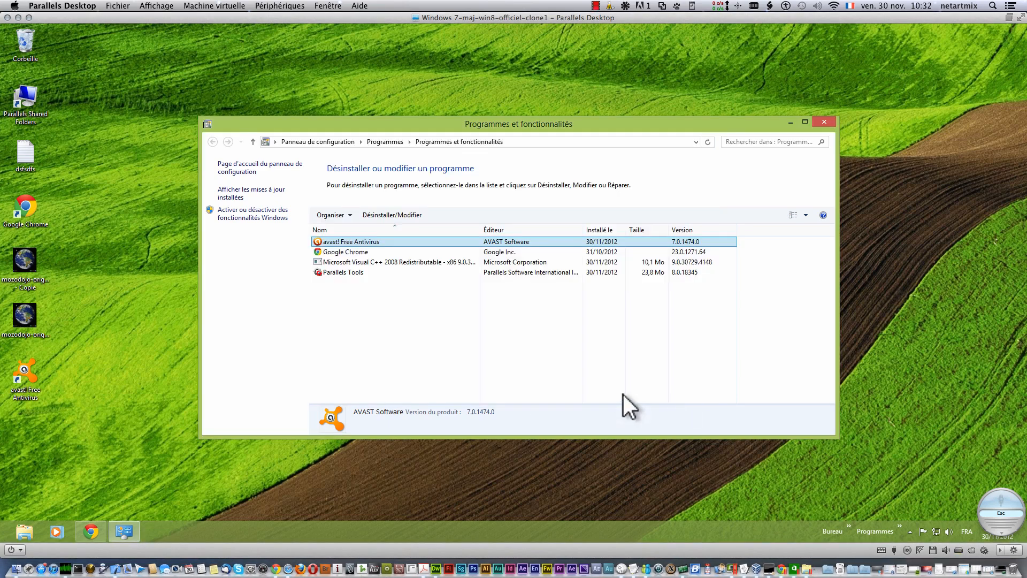
{"action": "double_click", "coordinate": [24, 362]}
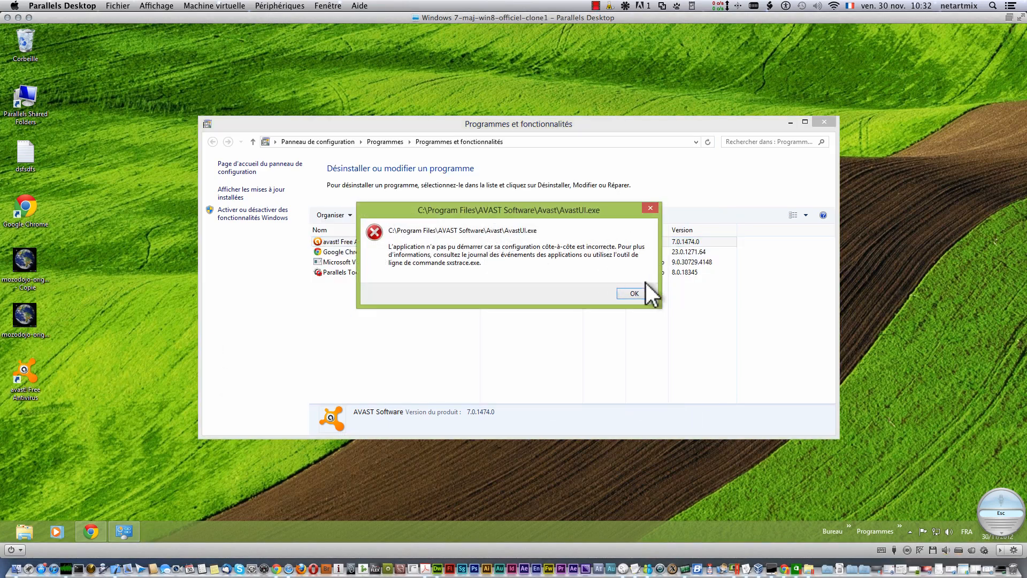
{"action": "left_click", "coordinate": [635, 293]}
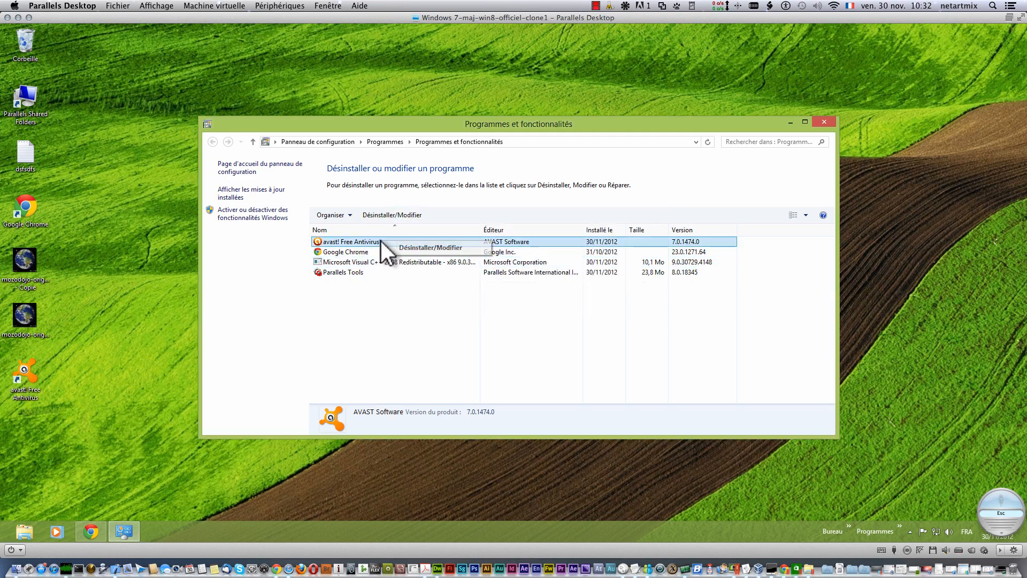
Step: Reapply the preselected avast! components through the setup's Changer option and close Programmes et fonctionnalités
{"action": "double_click", "coordinate": [425, 245]}
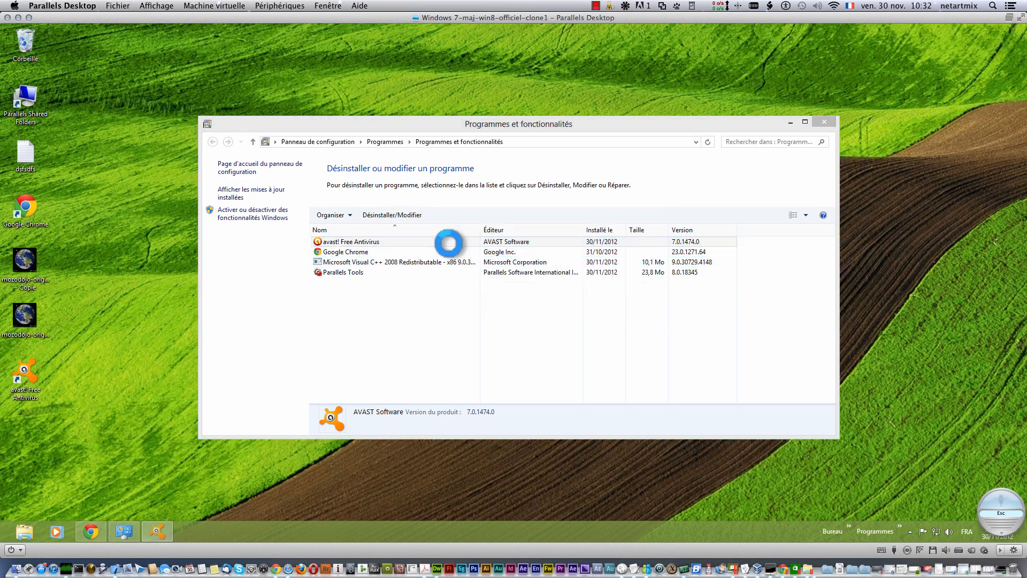
{"action": "left_click", "coordinate": [364, 368]}
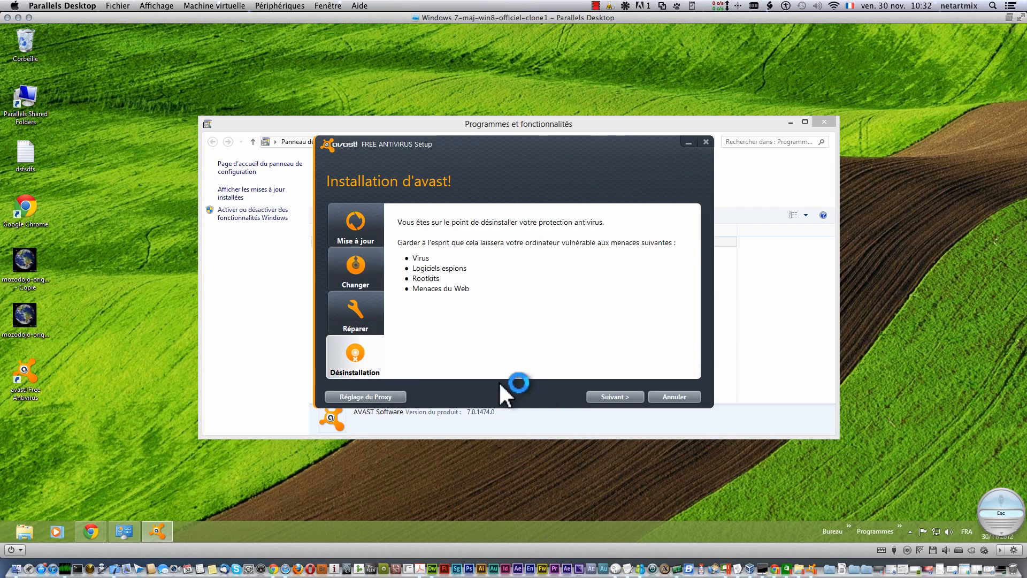
{"action": "left_click", "coordinate": [355, 270]}
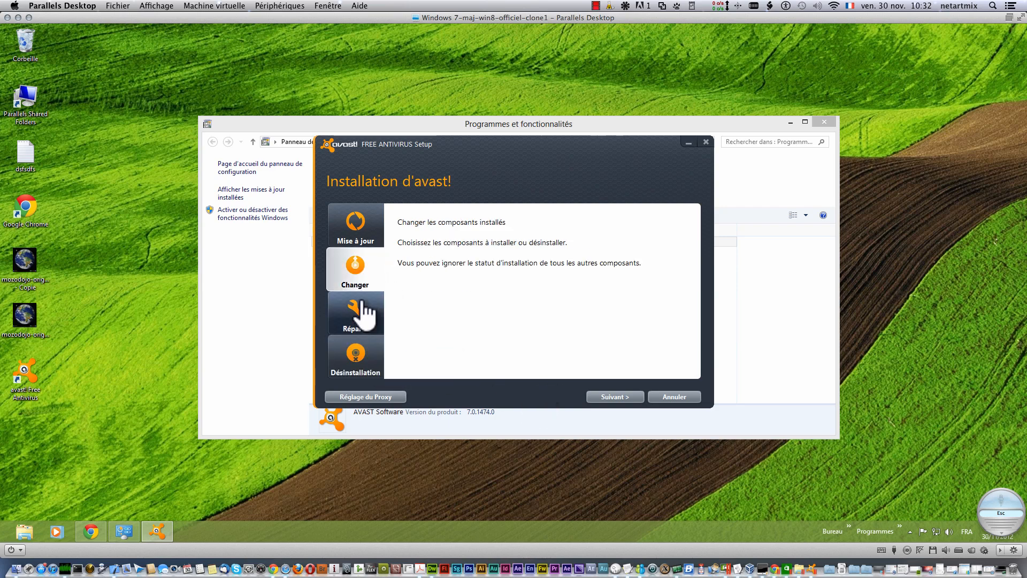
{"action": "left_click", "coordinate": [615, 397]}
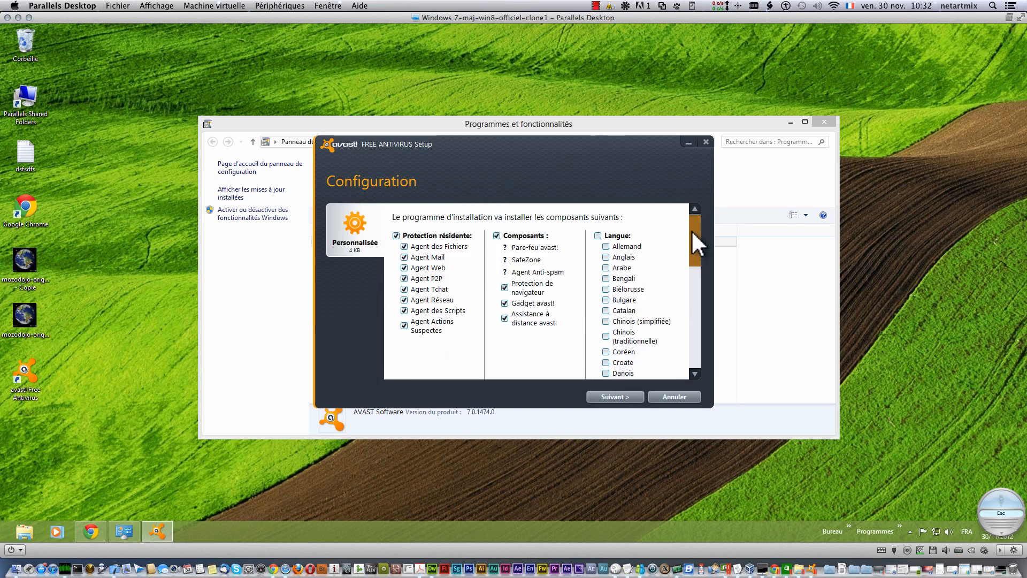
{"action": "mouse_move", "coordinate": [691, 229]}
{"action": "left_mouse_down"}
{"action": "mouse_move", "coordinate": [692, 277]}
{"action": "mouse_move", "coordinate": [691, 229]}
{"action": "left_mouse_up"}
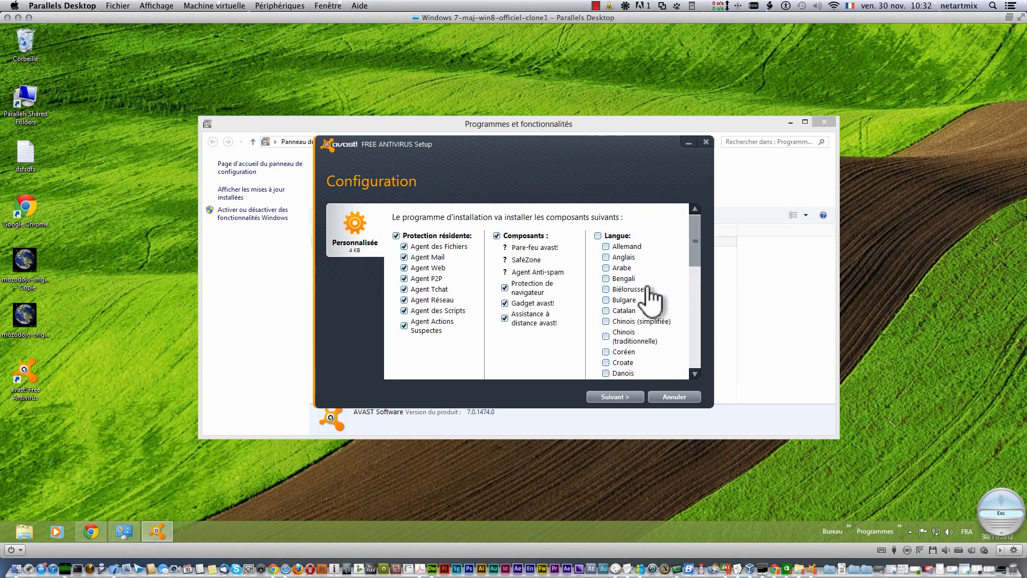
{"action": "left_click", "coordinate": [611, 395]}
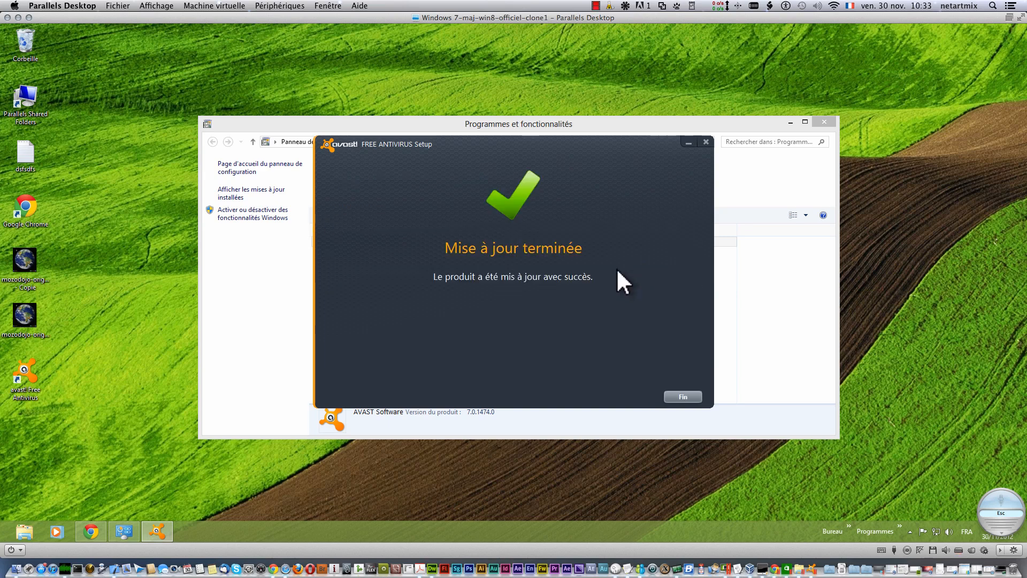
{"action": "left_click", "coordinate": [682, 396]}
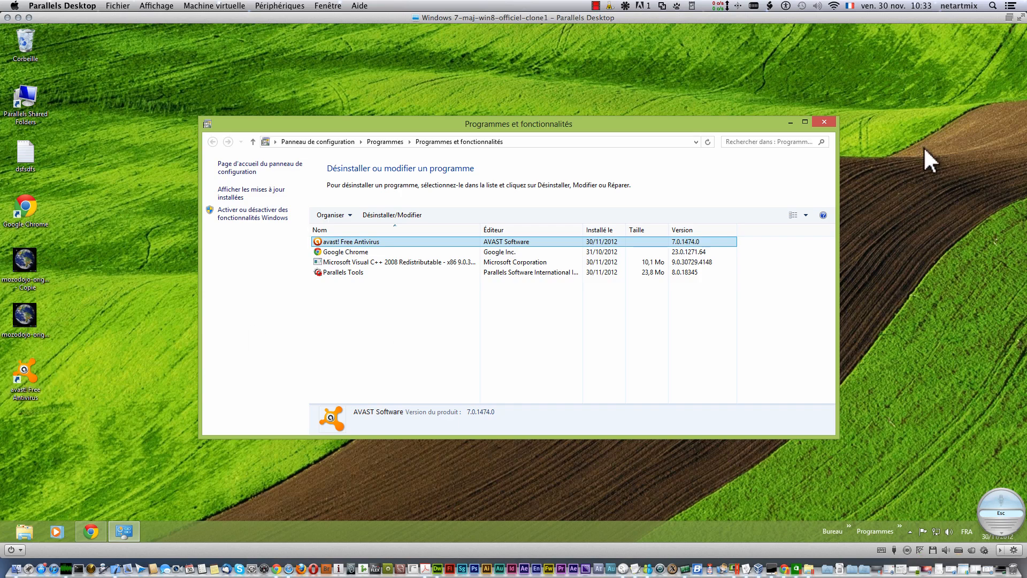
{"action": "left_click", "coordinate": [810, 122]}
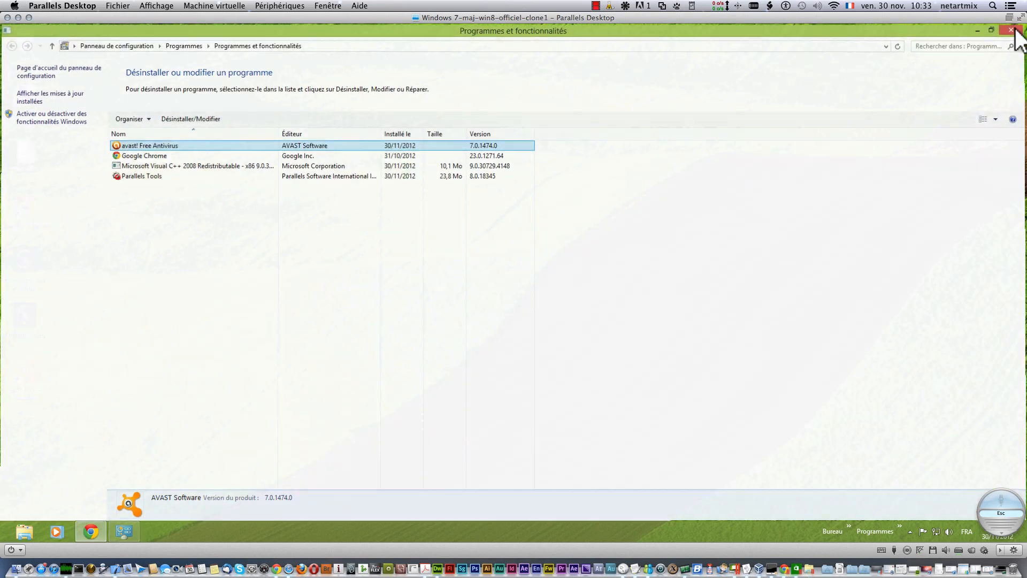
{"action": "left_click", "coordinate": [1014, 28]}
{"action": "left_click", "coordinate": [595, 5]}
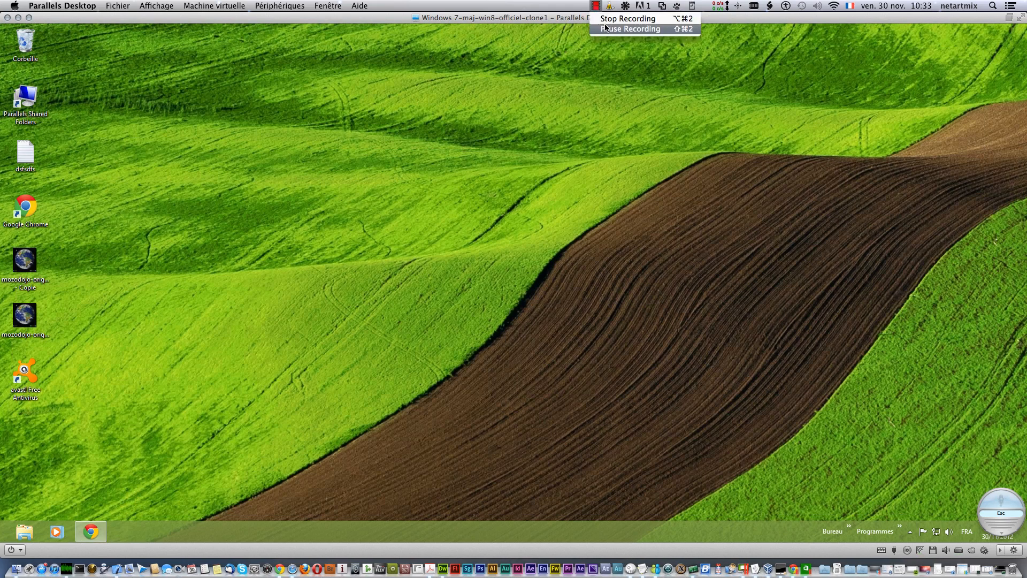
{"action": "left_click", "coordinate": [613, 28]}
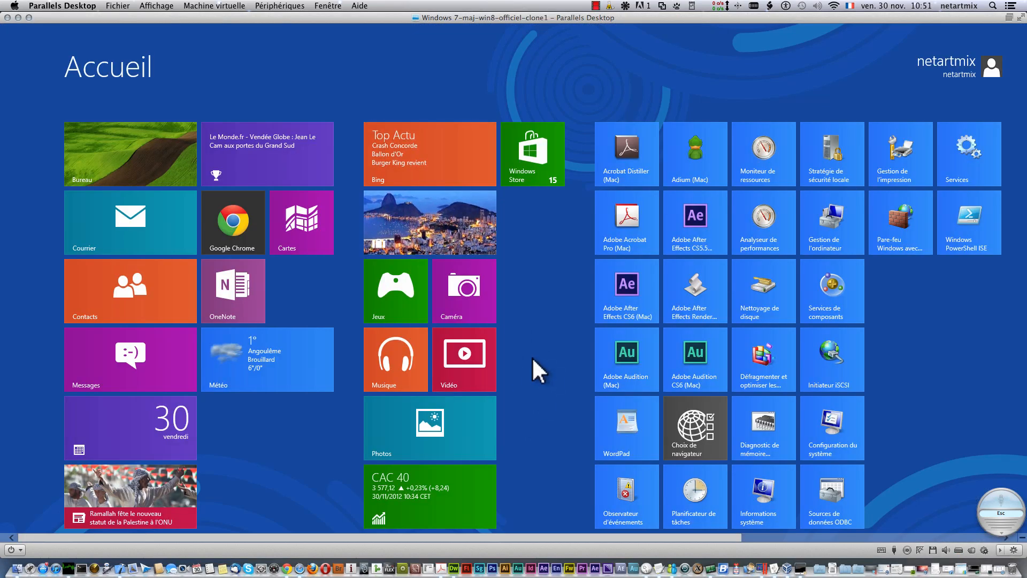
Step: Launch avast! Free Antivirus from the Start screen, then view and close the Internet Security upgrade page
{"action": "scroll", "coordinate": [588, 346], "scroll_direction": "down", "scroll_amount": 5}
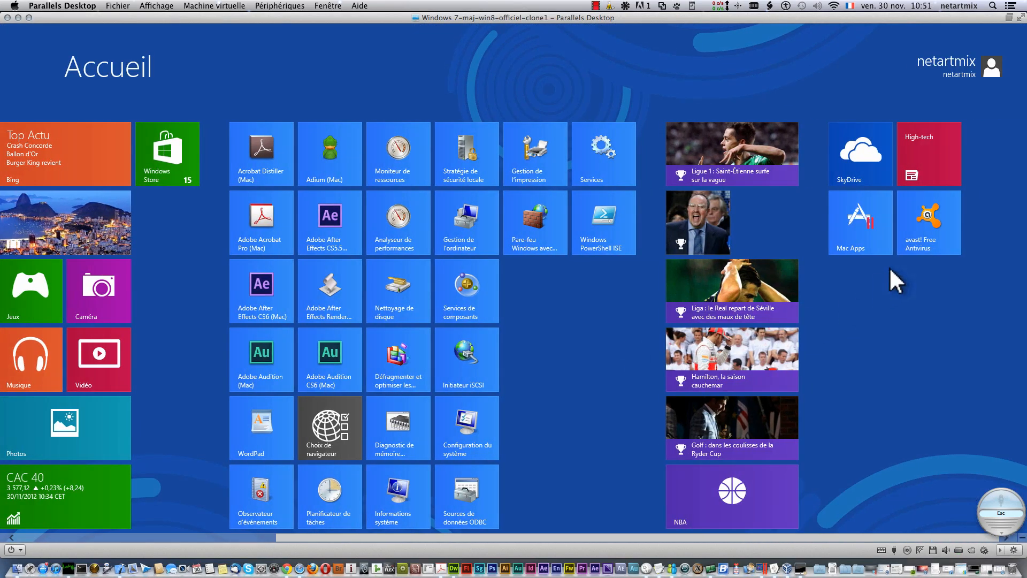
{"action": "left_click", "coordinate": [917, 233]}
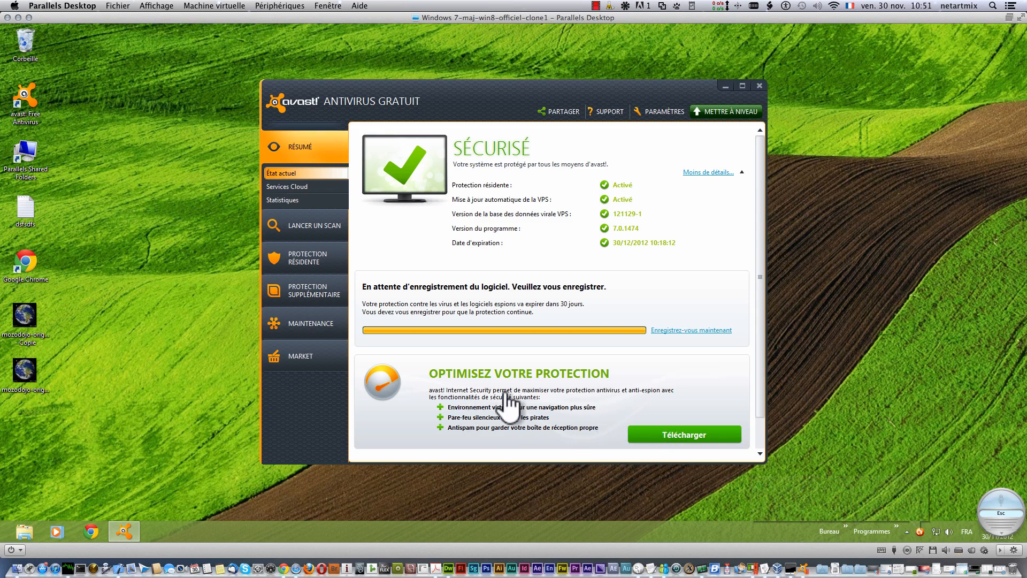
{"action": "left_click", "coordinate": [685, 431]}
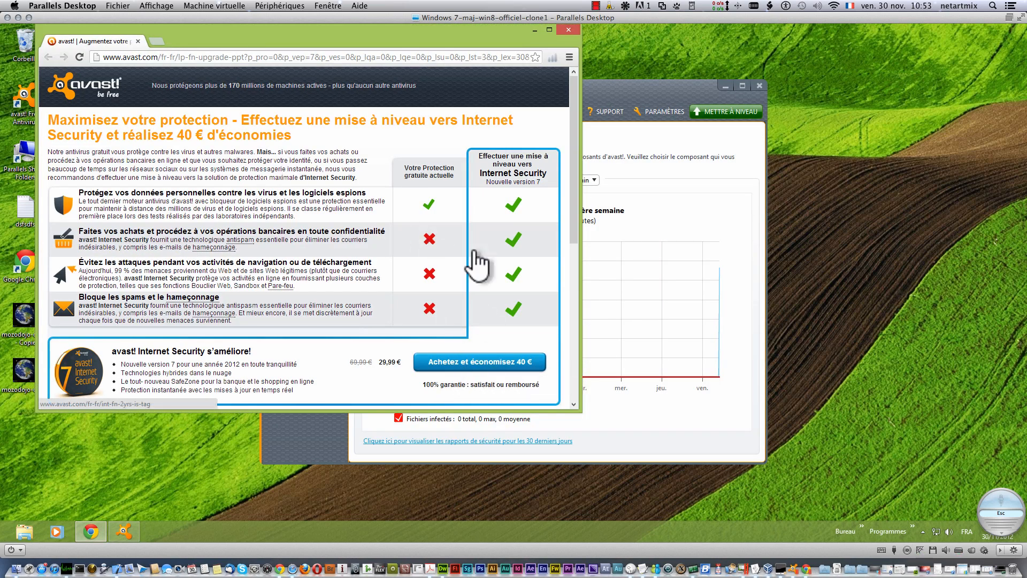
{"action": "left_click", "coordinate": [567, 29]}
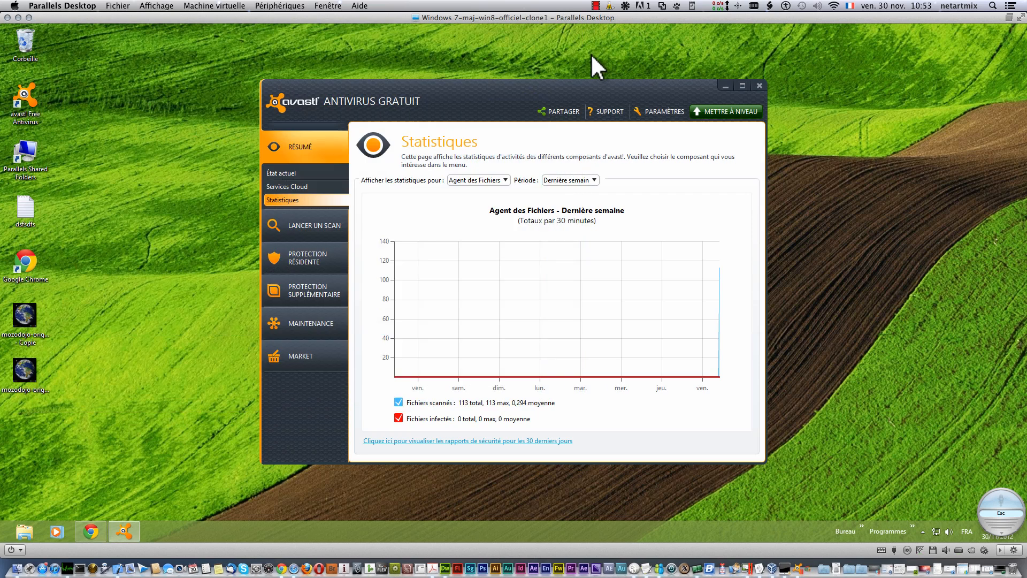
Step: Review avast!'s scan options, resident protection agents, AutoSandbox feature and Mise à jour maintenance page
{"action": "left_click", "coordinate": [331, 223]}
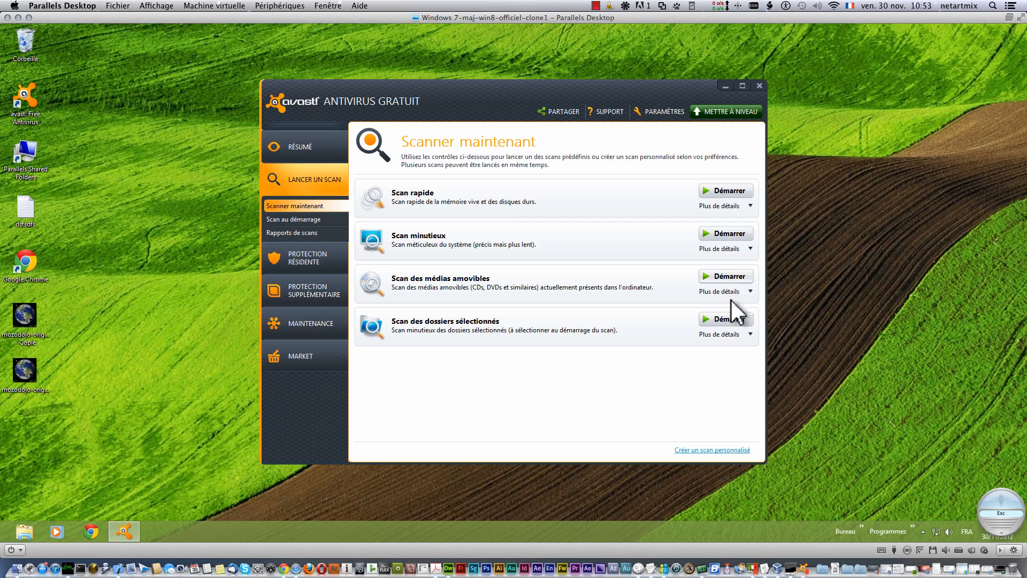
{"action": "left_click", "coordinate": [321, 260]}
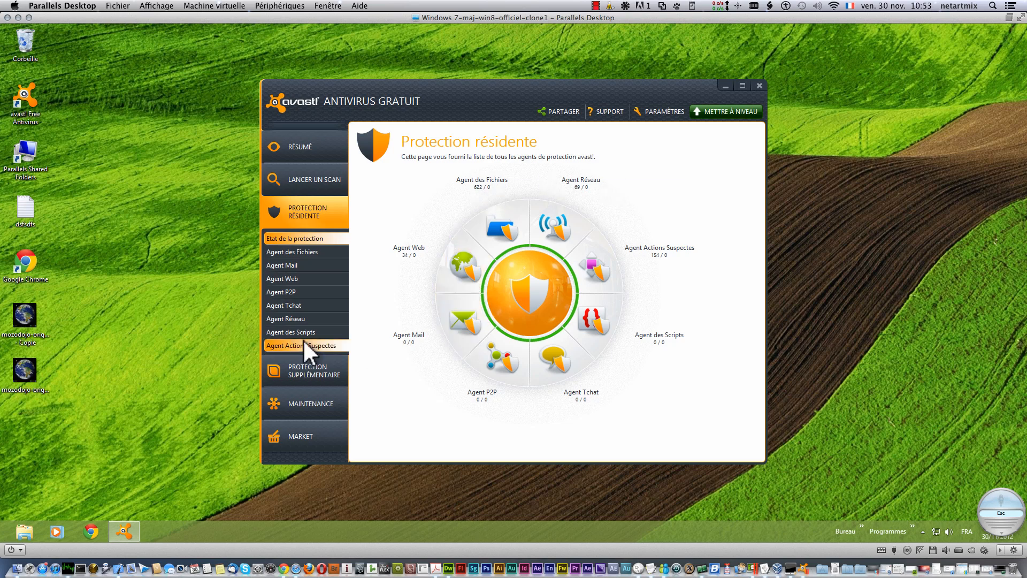
{"action": "left_click", "coordinate": [319, 366]}
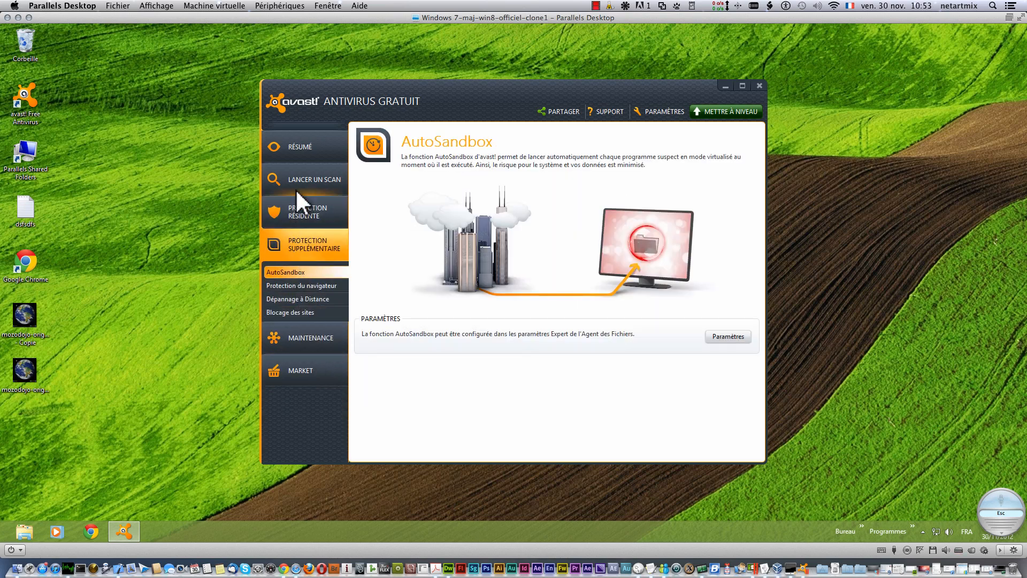
{"action": "left_click", "coordinate": [303, 331]}
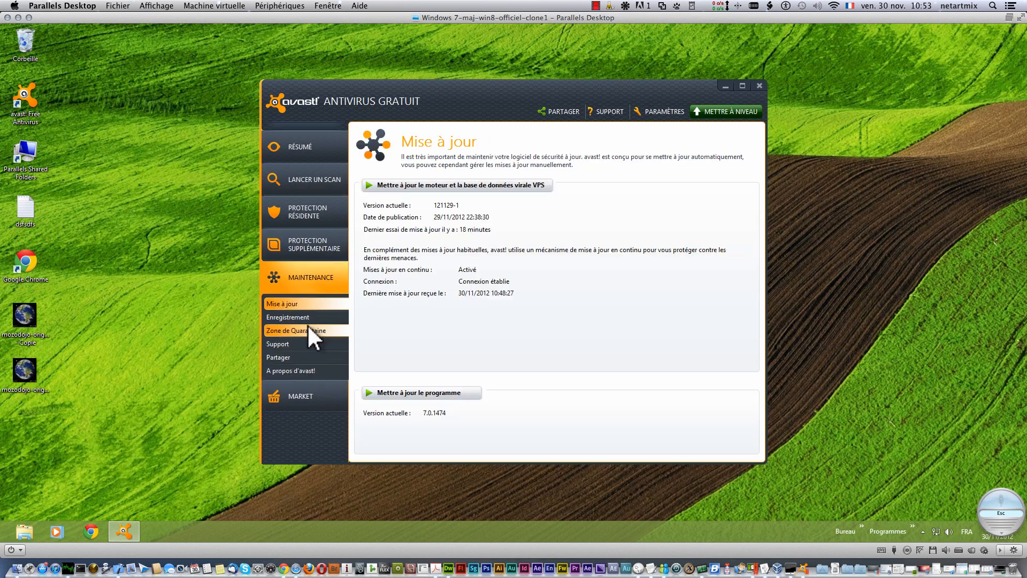
Step: Open the free licence registration form for the Protection de base level from the Enregistrement page and close it
{"action": "left_click", "coordinate": [300, 316]}
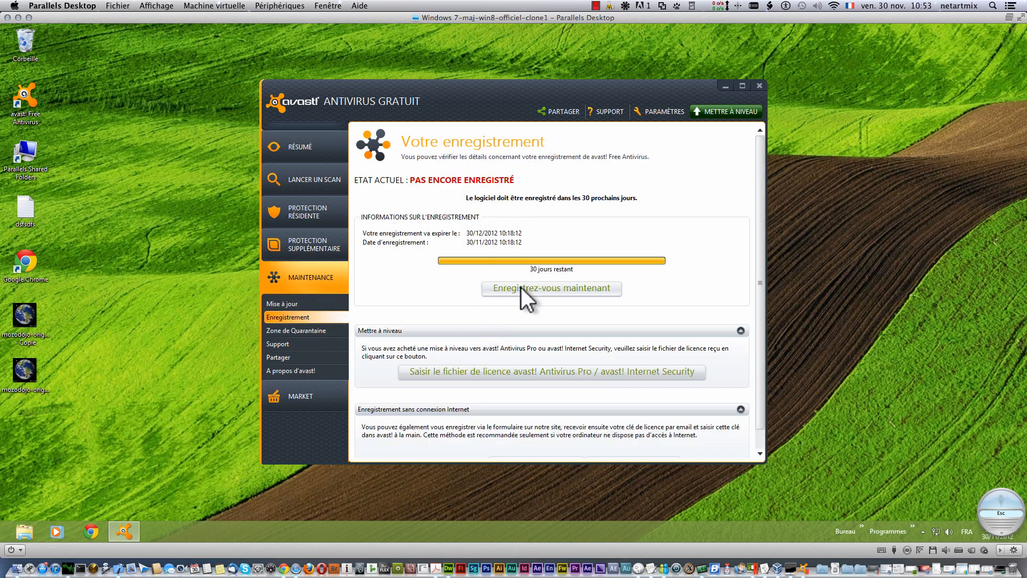
{"action": "left_click", "coordinate": [563, 288]}
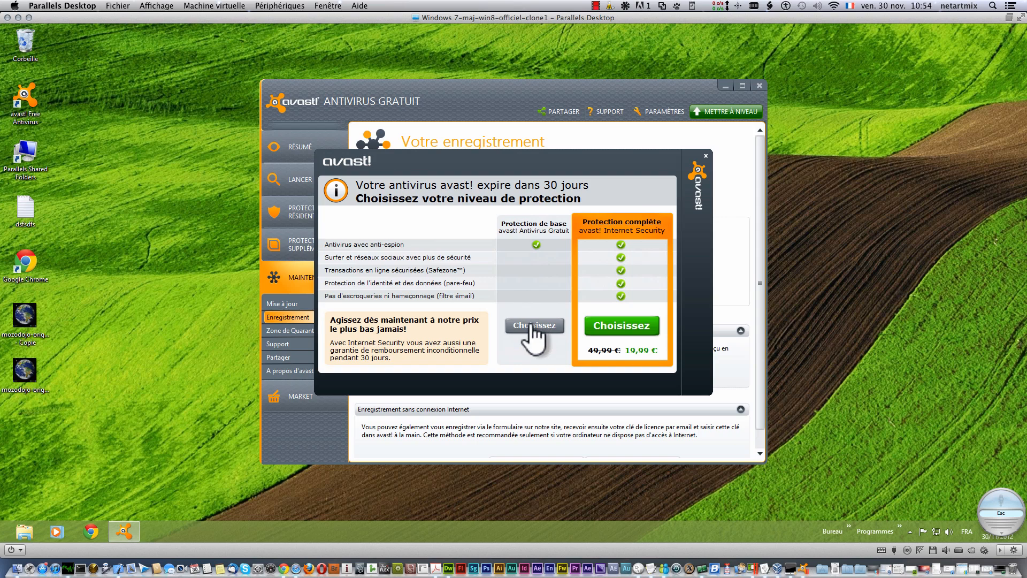
{"action": "left_click", "coordinate": [532, 326]}
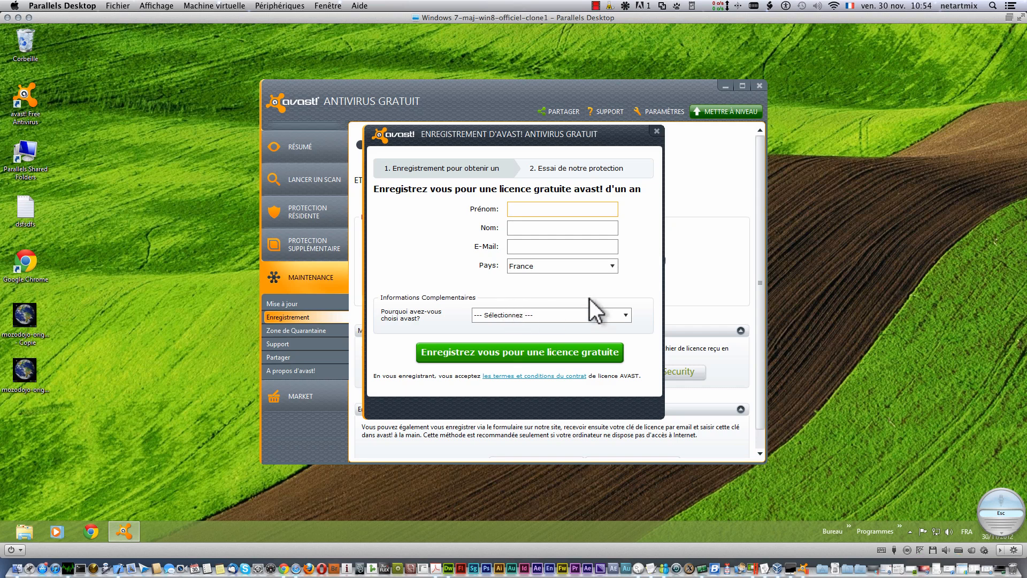
{"action": "left_click", "coordinate": [653, 130]}
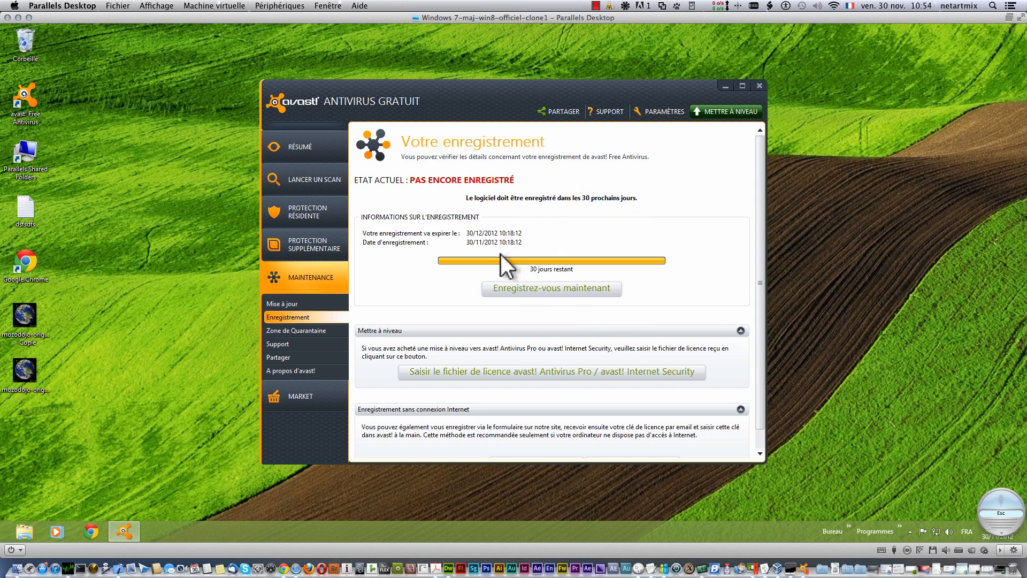
Step: Display the predefined scans on avast!'s Scanner maintenant page
{"action": "left_click", "coordinate": [319, 176]}
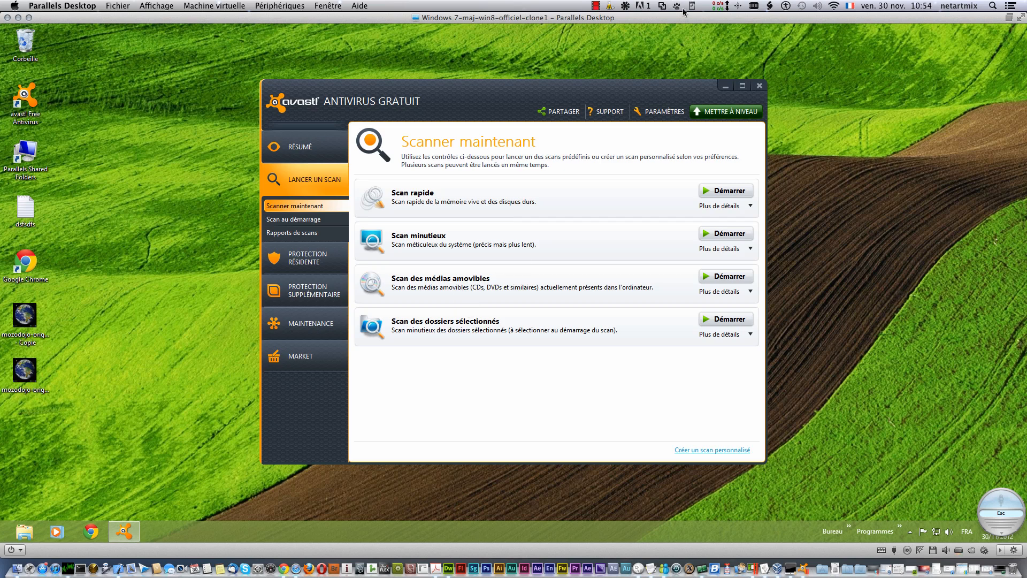
{"action": "left_click", "coordinate": [596, 6]}
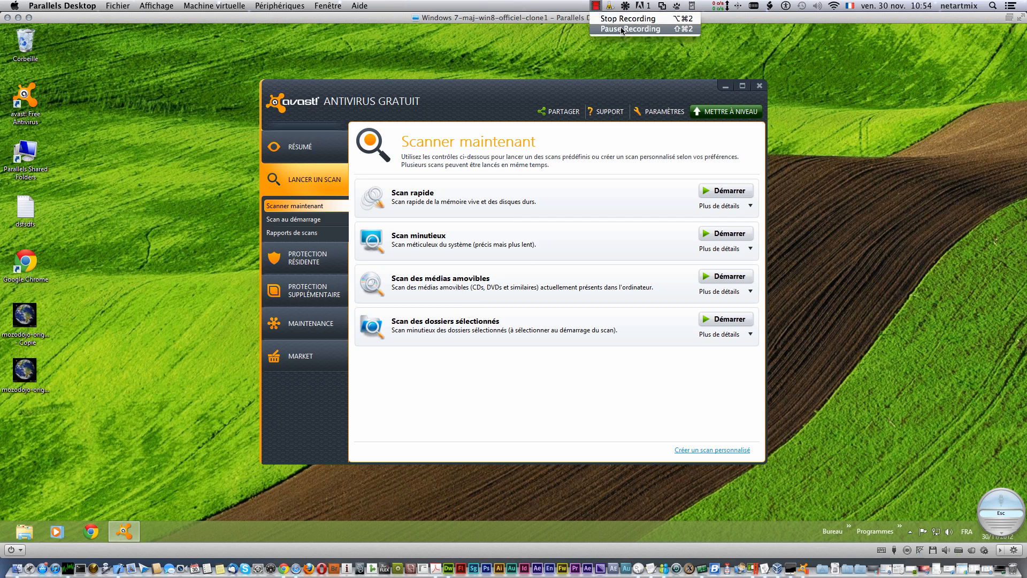